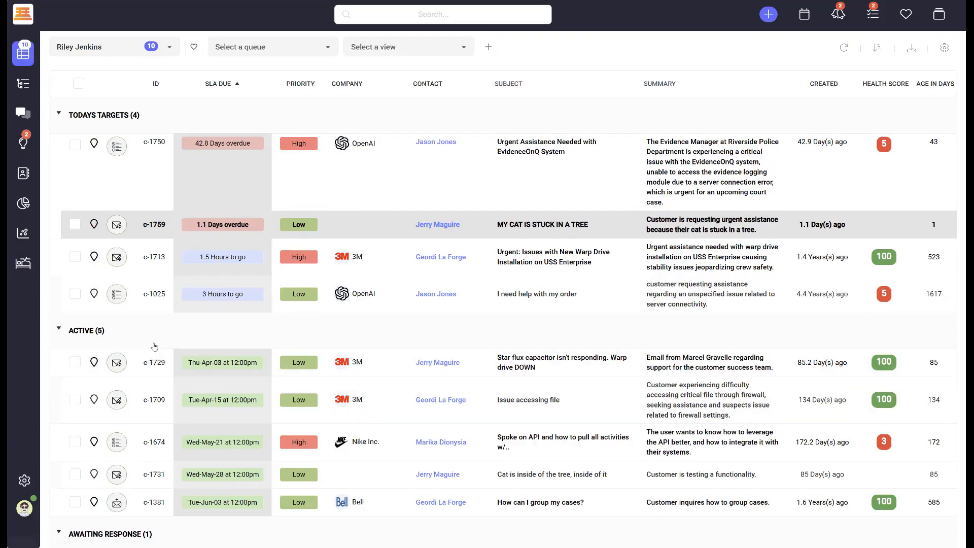
Open the case policy configuration and start a new policy named "New Policy"
{"action": "left_click", "coordinate": [24, 480]}
{"action": "left_click", "coordinate": [79, 208]}
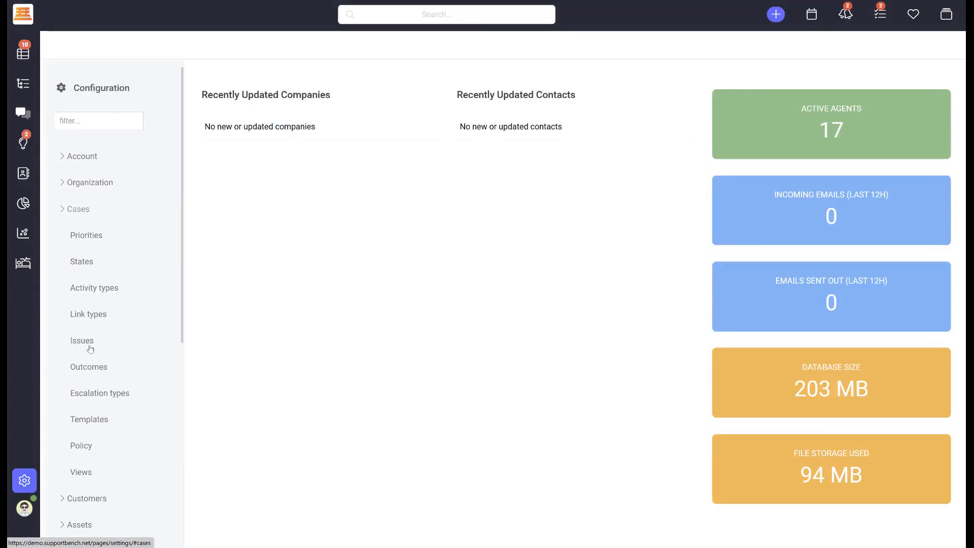
{"action": "left_click", "coordinate": [81, 447]}
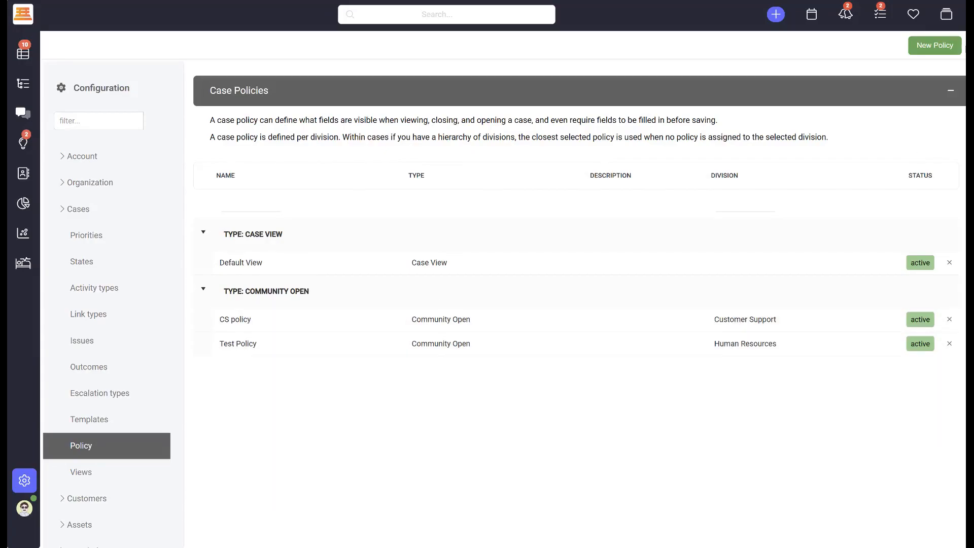
{"action": "left_click", "coordinate": [935, 45]}
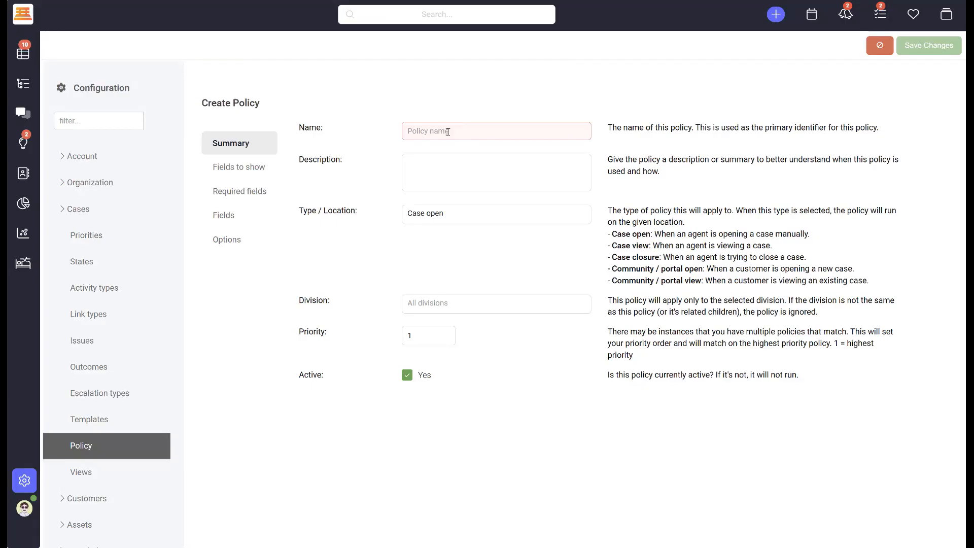
{"action": "type", "text": "New Policy"}
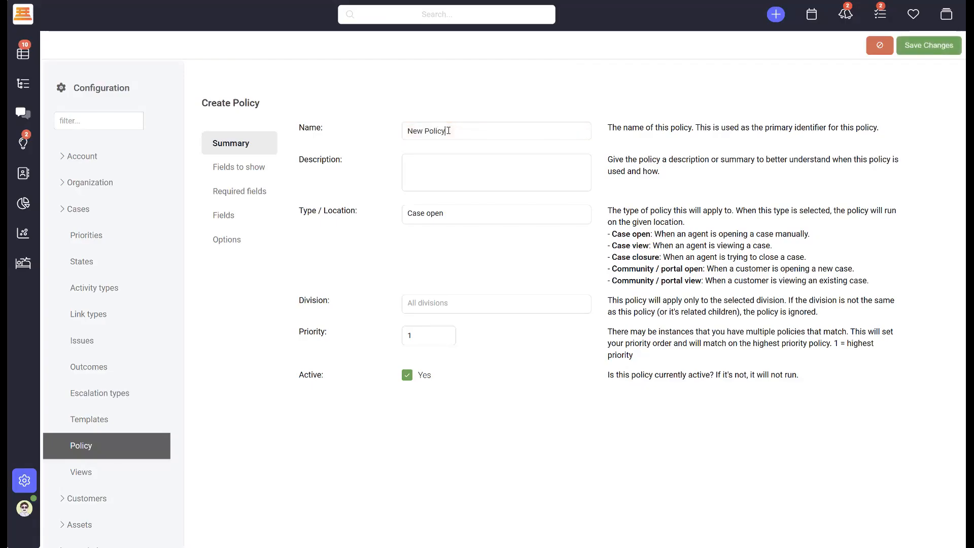
Set the policy's type to Community / portal open and its division to IT Department
{"action": "left_click", "coordinate": [433, 214]}
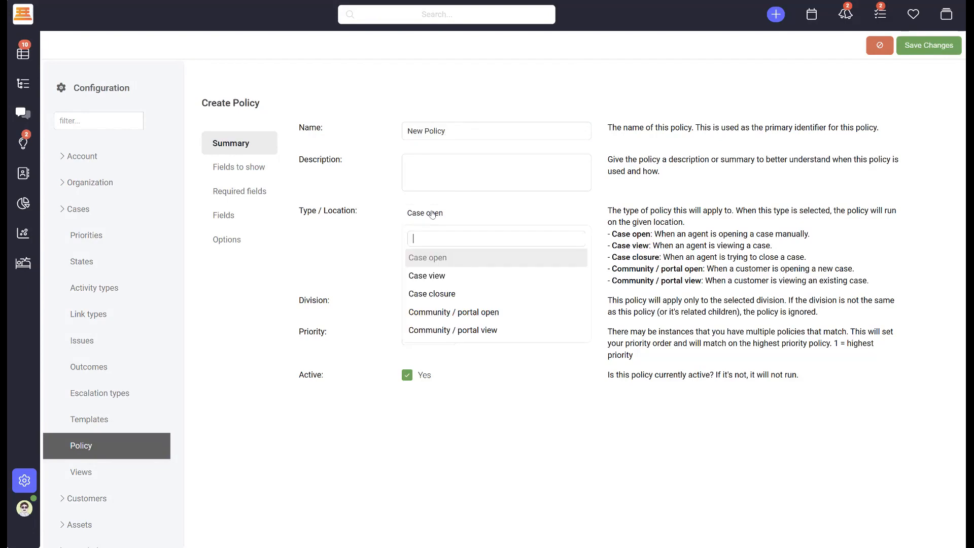
{"action": "left_click", "coordinate": [459, 317]}
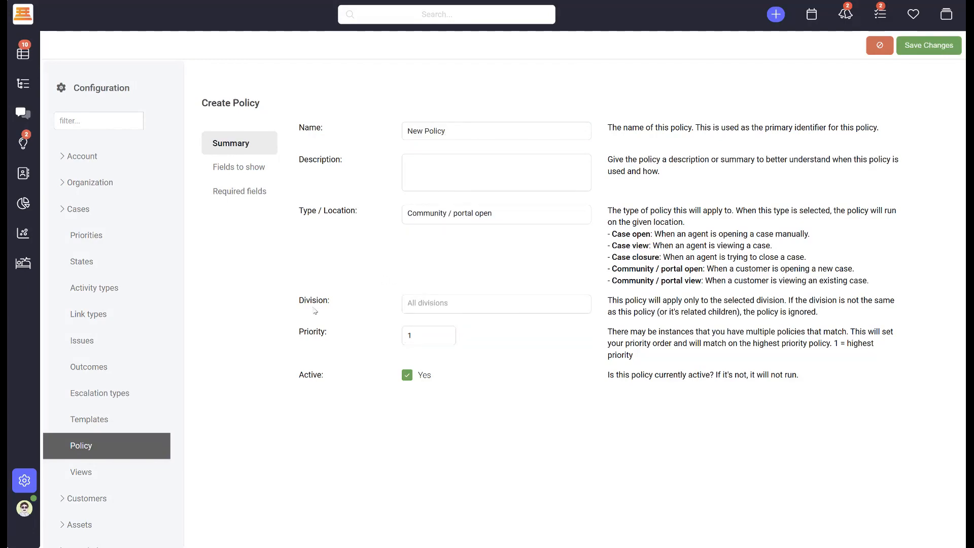
{"action": "left_click", "coordinate": [462, 305]}
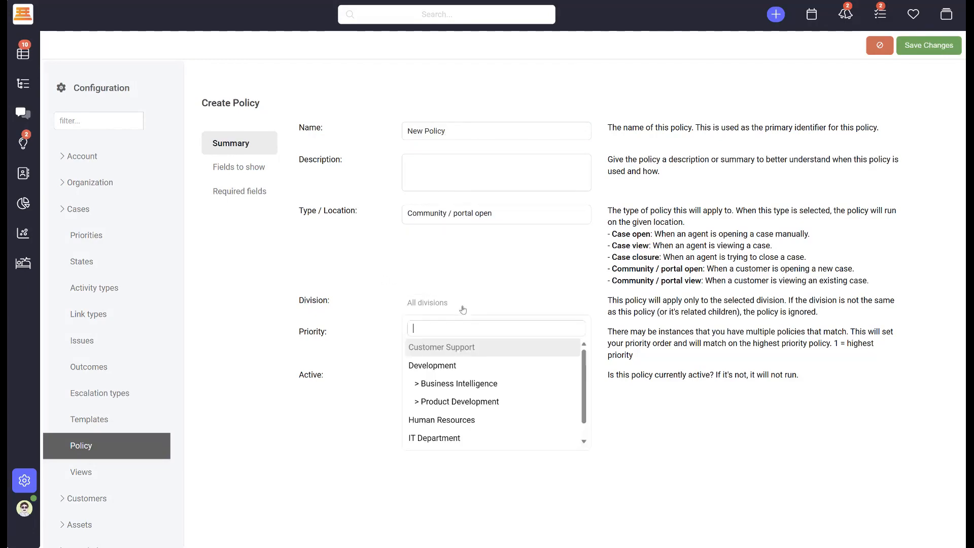
{"action": "left_click", "coordinate": [452, 436]}
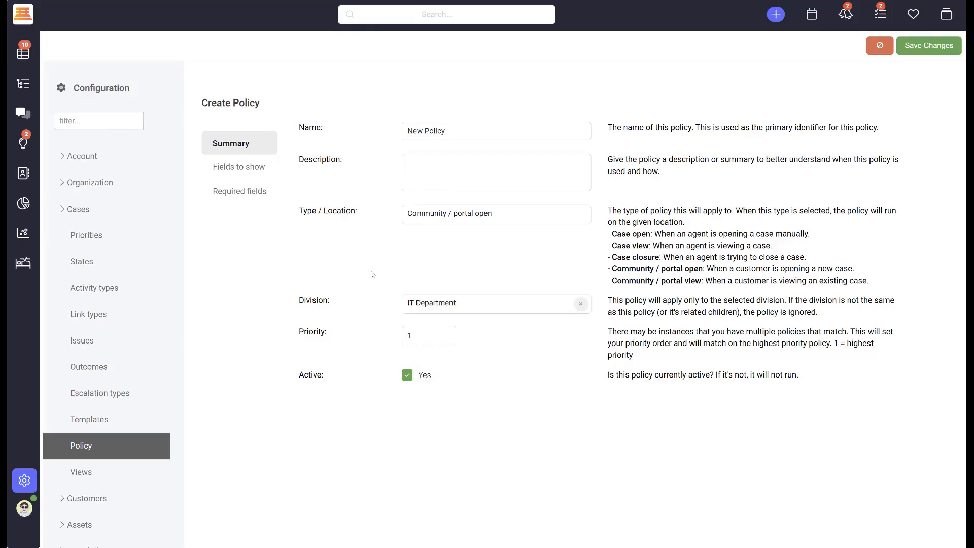
Hide the project, tags, project version and assets fields in the new policy
{"action": "left_click", "coordinate": [239, 168]}
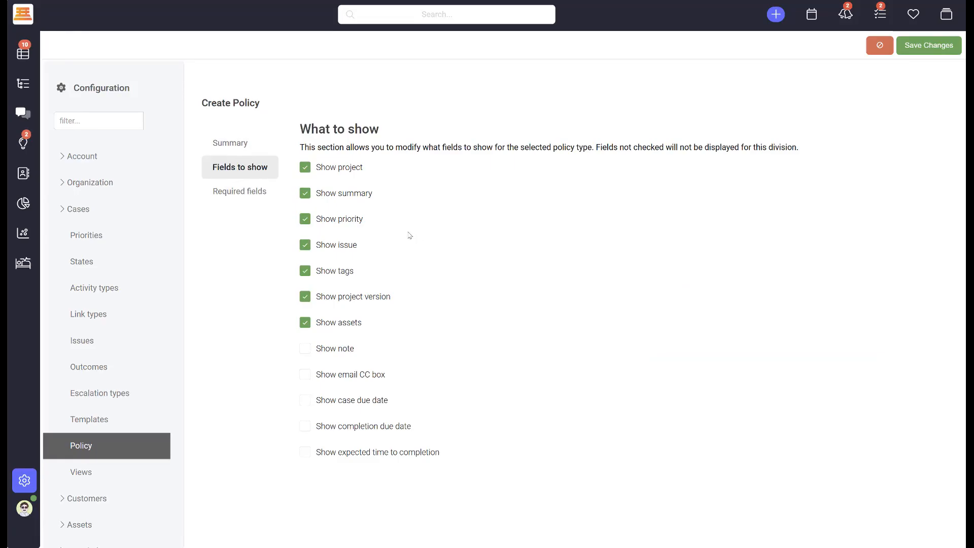
{"action": "left_click", "coordinate": [305, 169]}
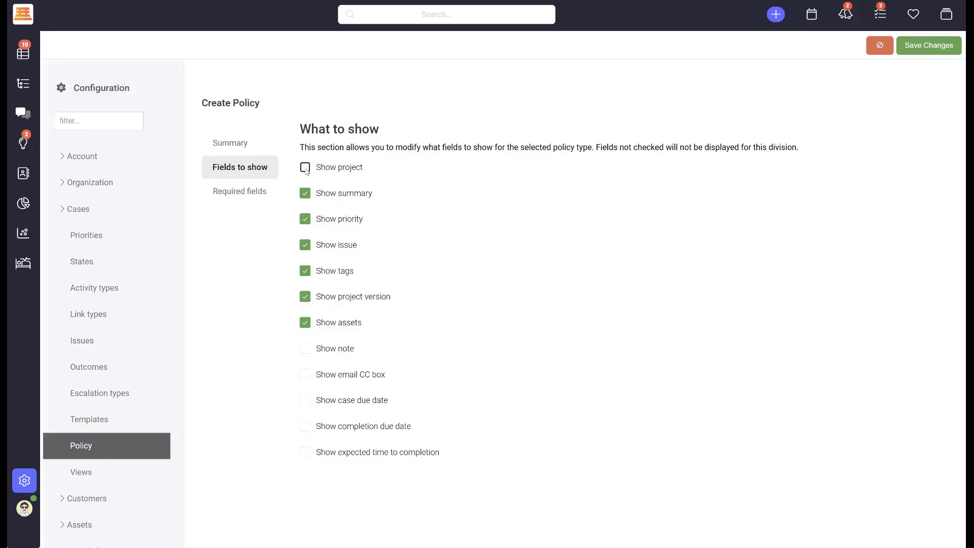
{"action": "left_click", "coordinate": [304, 273]}
{"action": "left_click", "coordinate": [305, 298]}
{"action": "left_click", "coordinate": [305, 322]}
Make summary, priority and issue required in the new policy, check its other sections, and save it
{"action": "left_click", "coordinate": [241, 195]}
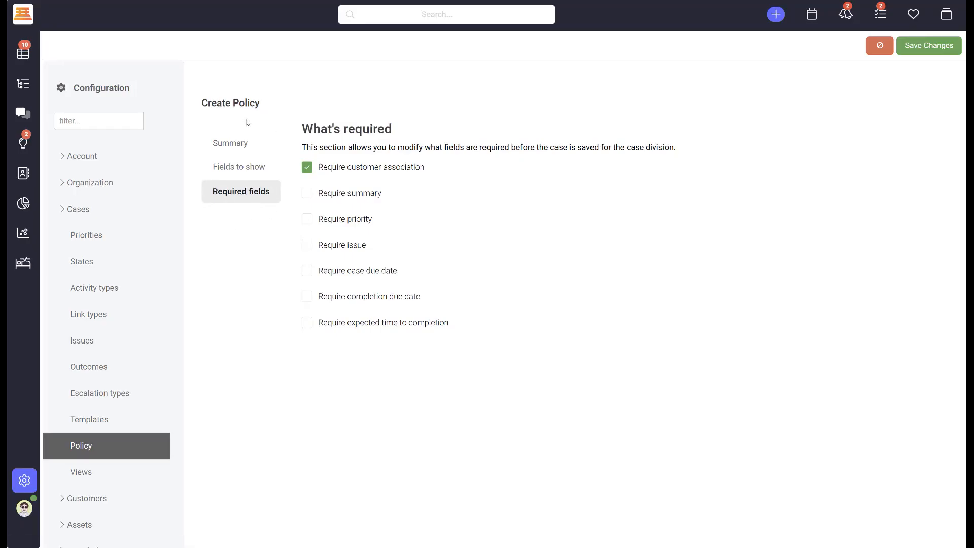
{"action": "left_click", "coordinate": [307, 219]}
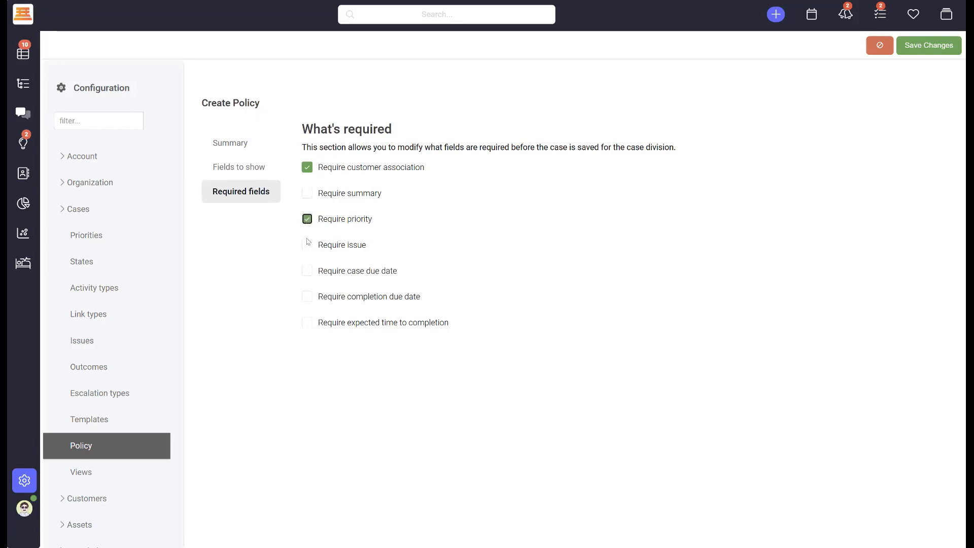
{"action": "left_click", "coordinate": [307, 245]}
{"action": "left_click", "coordinate": [307, 194]}
{"action": "left_click", "coordinate": [242, 171]}
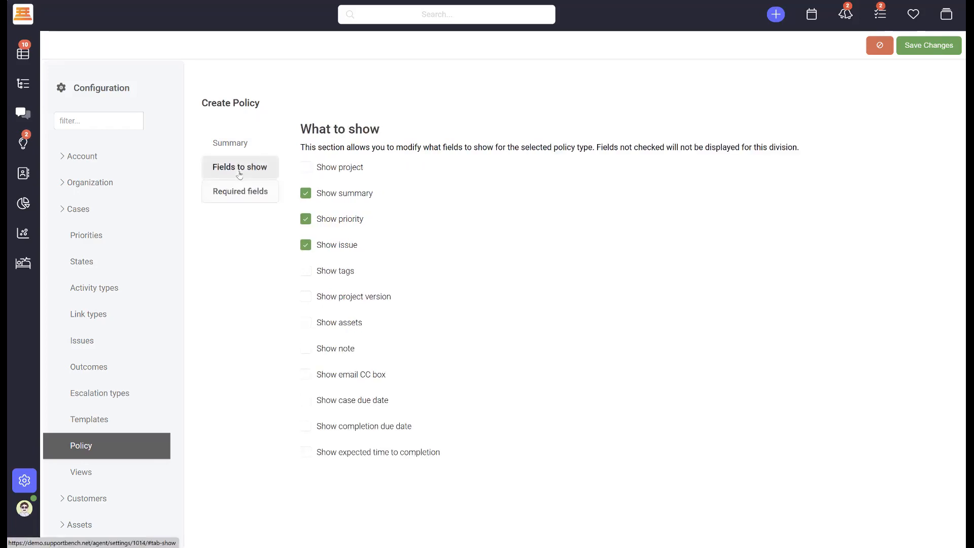
{"action": "left_click", "coordinate": [240, 198]}
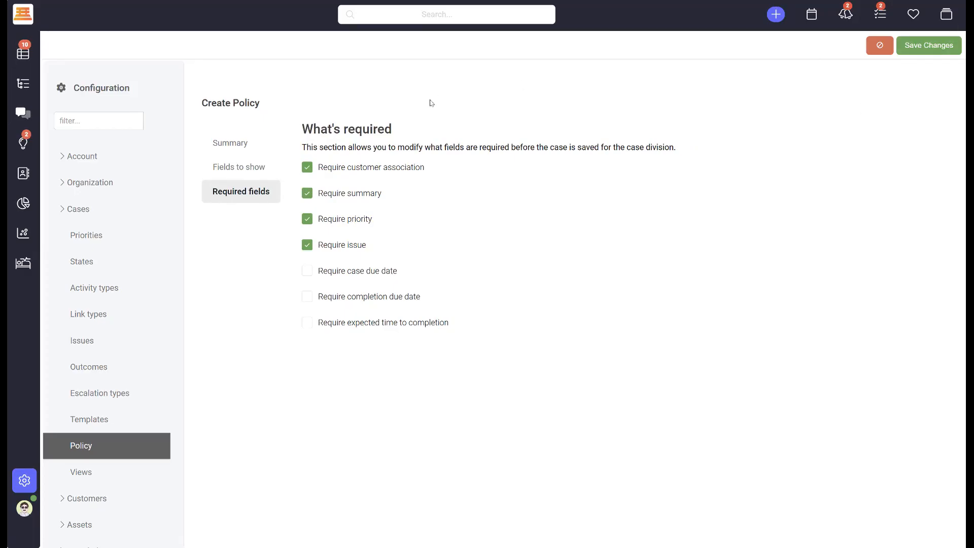
{"action": "left_click", "coordinate": [232, 145]}
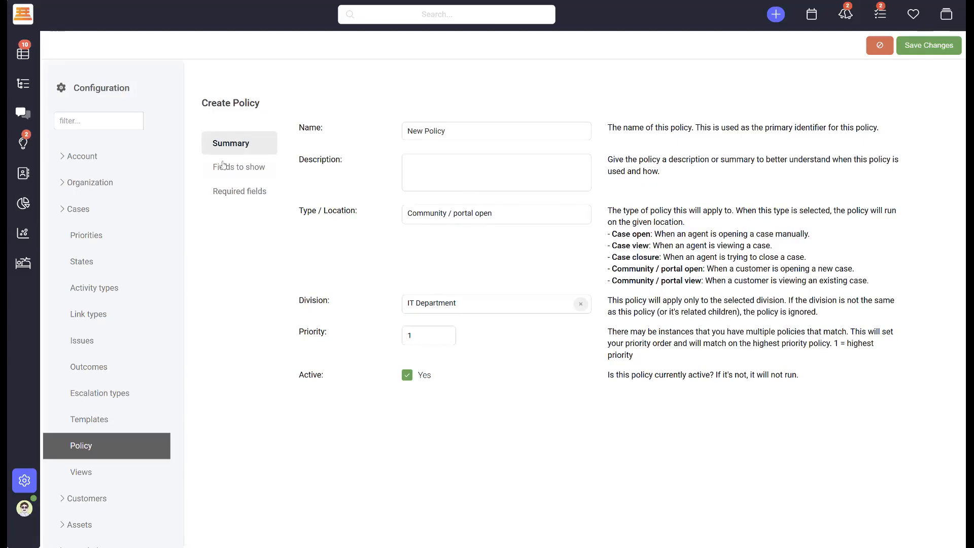
{"action": "left_click", "coordinate": [238, 189]}
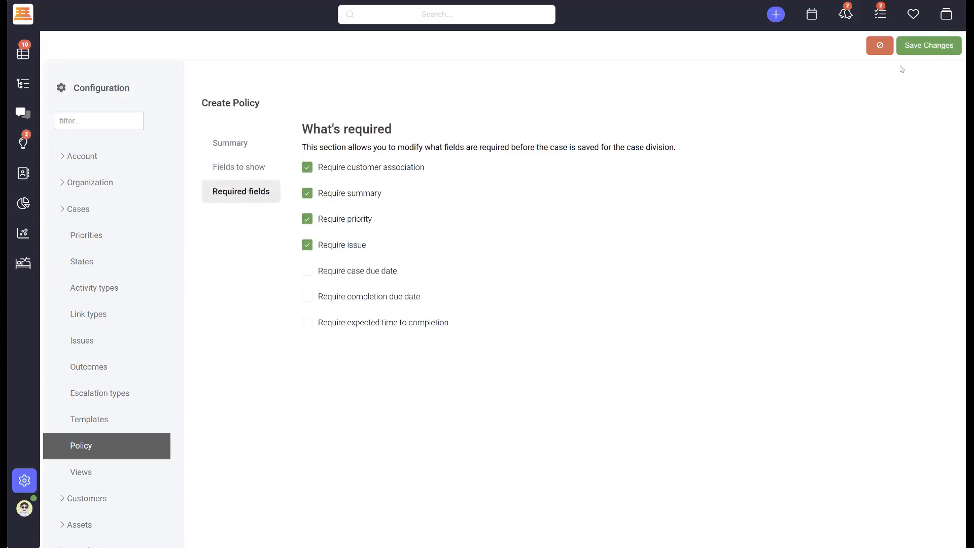
{"action": "left_click", "coordinate": [927, 45]}
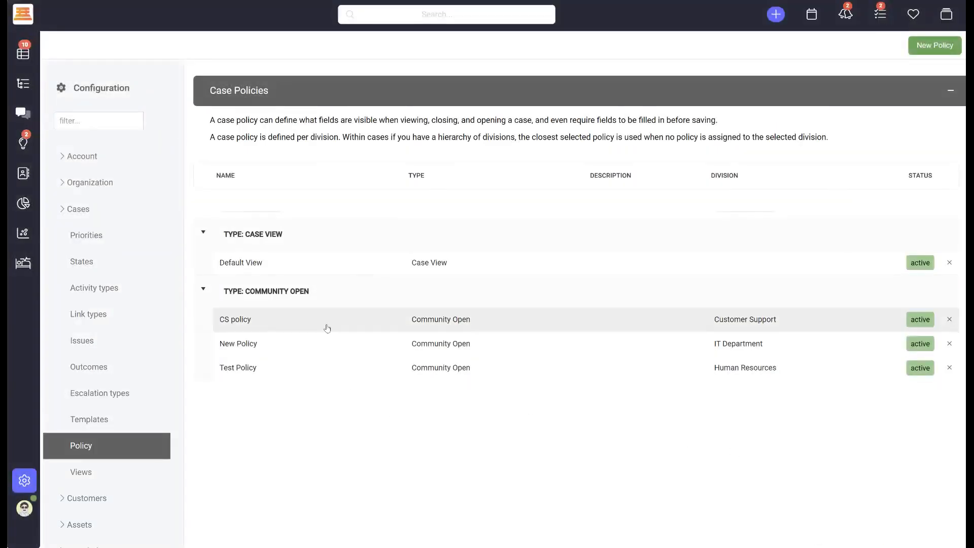
Restrict New Policy to the Customer support portal (Main) community and save the change
{"action": "left_click", "coordinate": [337, 344]}
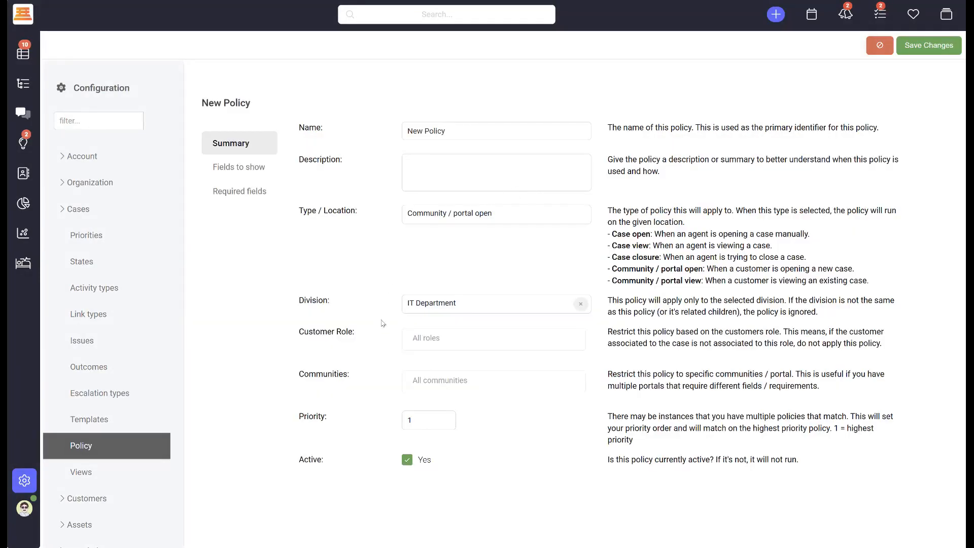
{"action": "left_click", "coordinate": [443, 382]}
{"action": "left_click", "coordinate": [457, 417]}
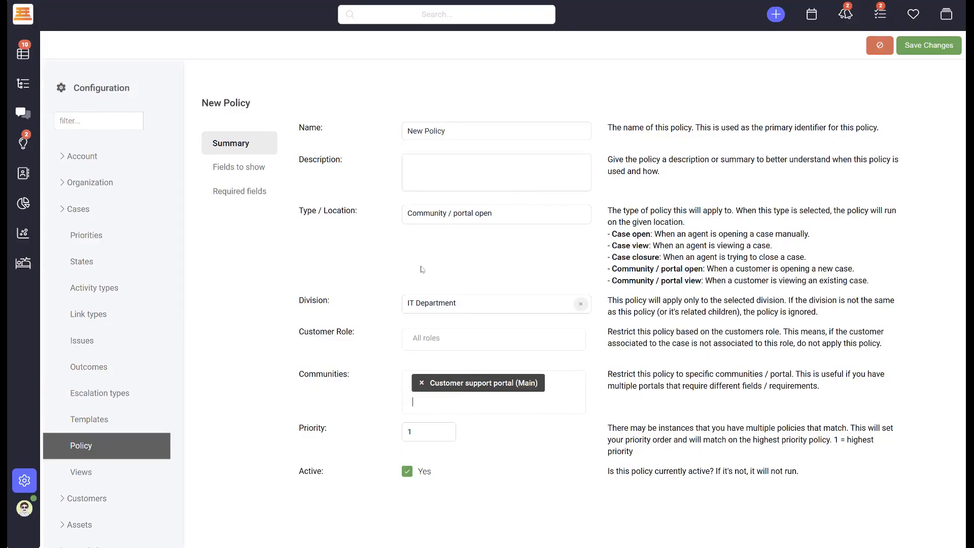
{"action": "left_click", "coordinate": [928, 45]}
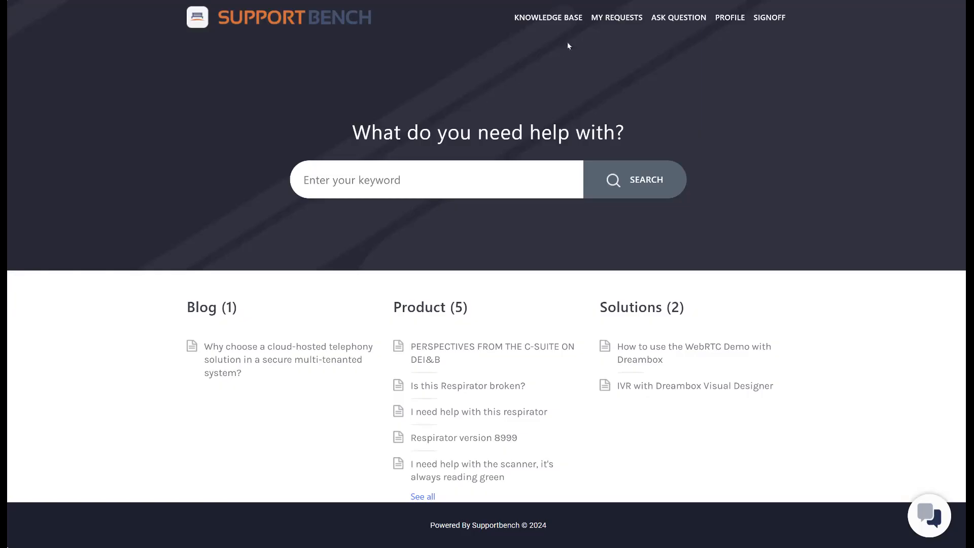
Switch to the Supportbench customer portal, open the Submit request form, and examine the fields offered for the Customer Support division
{"action": "left_click", "coordinate": [612, 19]}
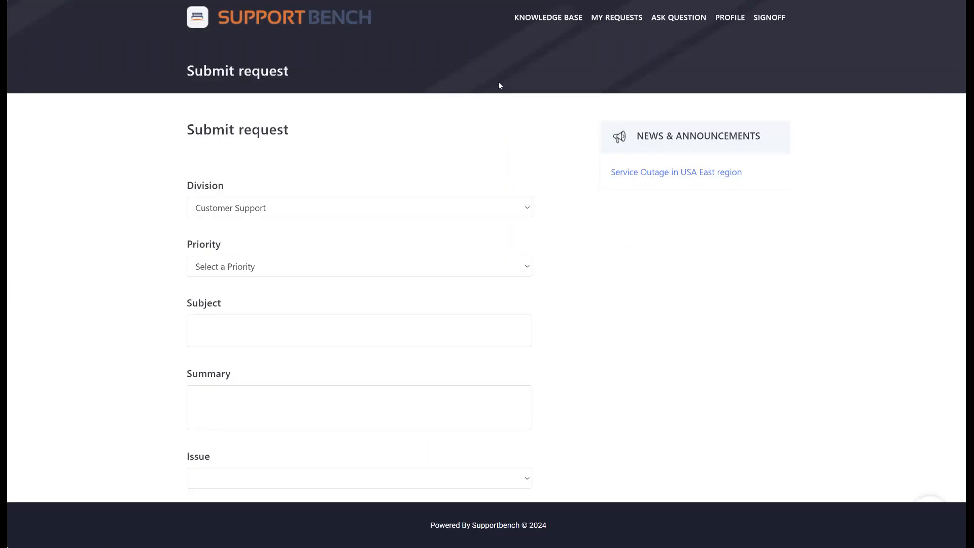
{"action": "scroll", "coordinate": [261, 169], "scroll_direction": "down", "scroll_amount": 1}
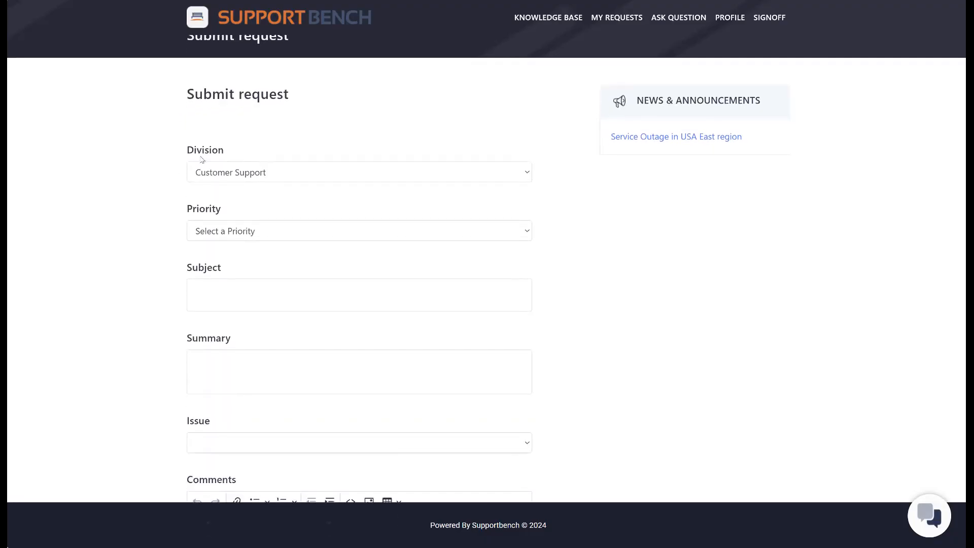
{"action": "scroll", "coordinate": [178, 191], "scroll_direction": "down", "scroll_amount": 2}
{"action": "scroll", "coordinate": [178, 190], "scroll_direction": "up", "scroll_amount": 1}
Set the request's division to Development with the Business Intelligence subdivision to check which fields the form offers
{"action": "left_click", "coordinate": [261, 141]}
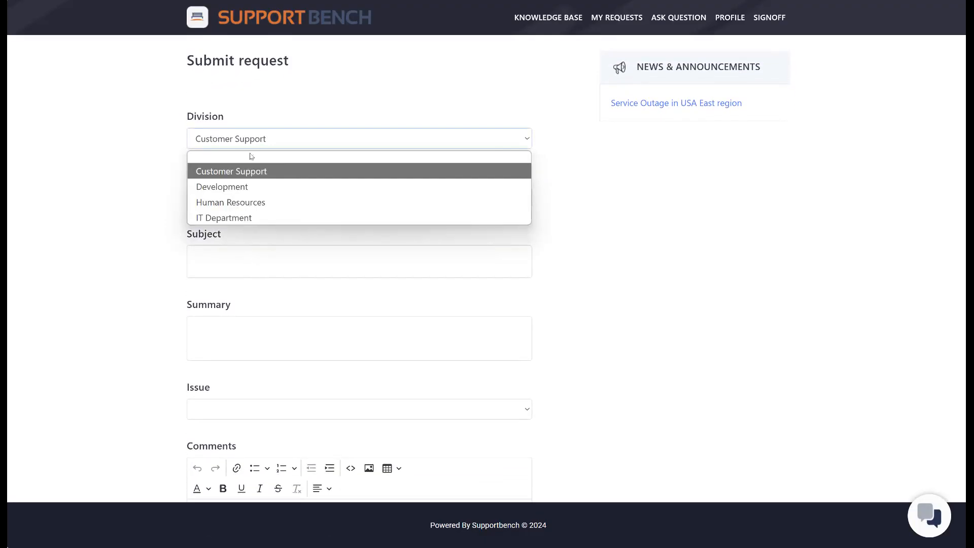
{"action": "left_click", "coordinate": [257, 187]}
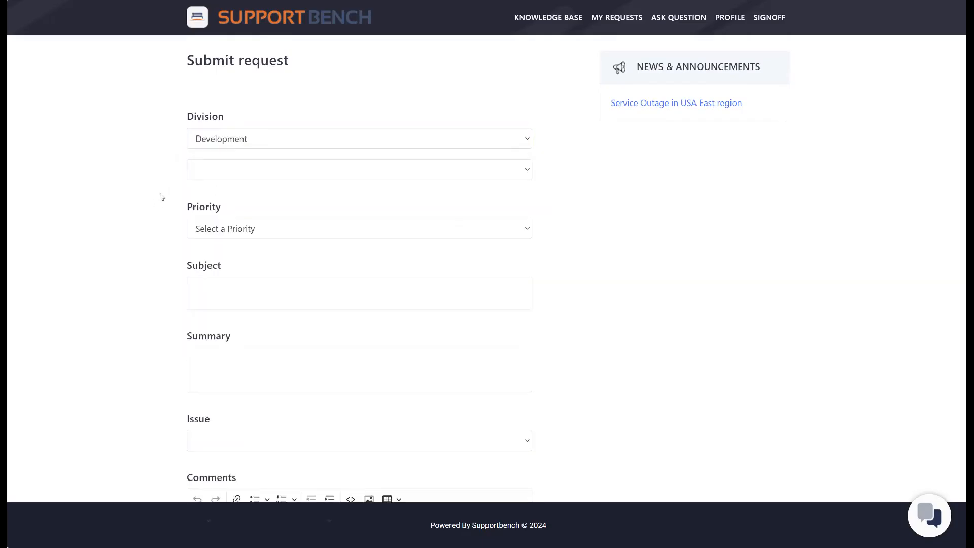
{"action": "left_click", "coordinate": [204, 175]}
{"action": "left_click", "coordinate": [208, 200]}
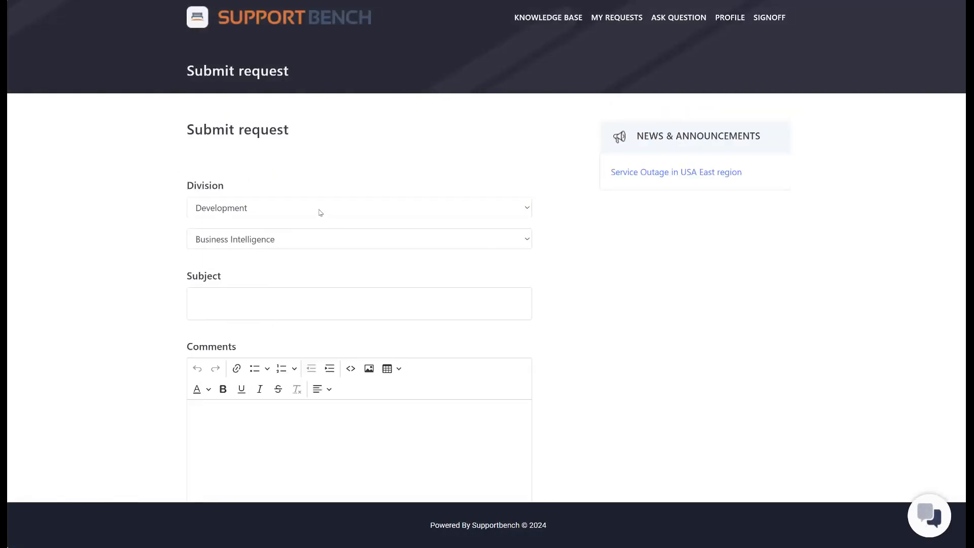
Change the request's division to Human Resources and examine the form's fields
{"action": "left_click", "coordinate": [319, 210]}
{"action": "left_click", "coordinate": [244, 268]}
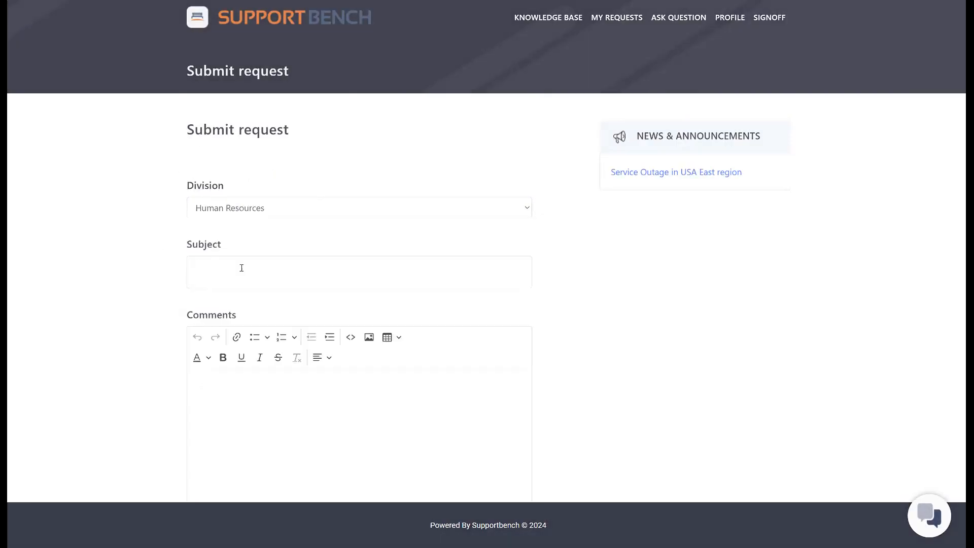
{"action": "scroll", "coordinate": [164, 258], "scroll_direction": "down", "scroll_amount": 1}
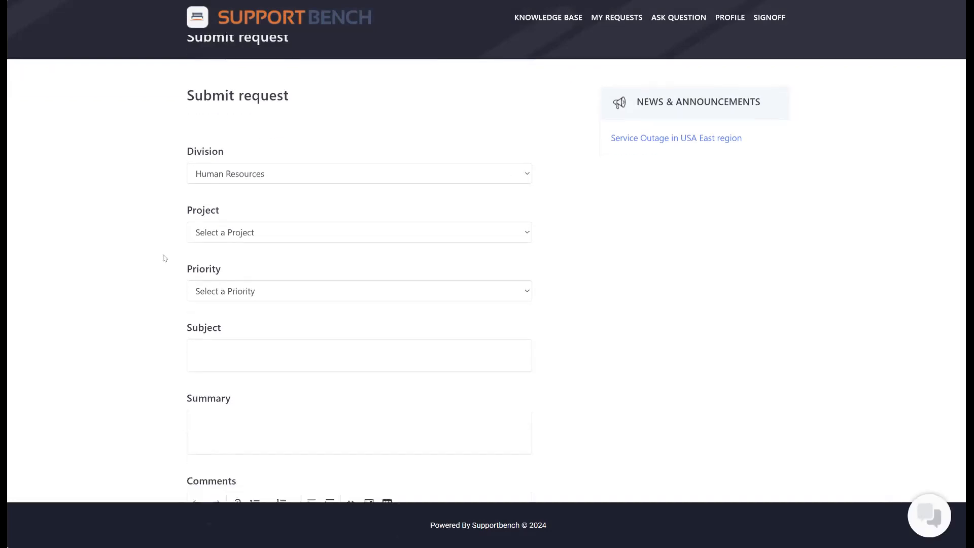
{"action": "scroll", "coordinate": [227, 353], "scroll_direction": "down", "scroll_amount": 1}
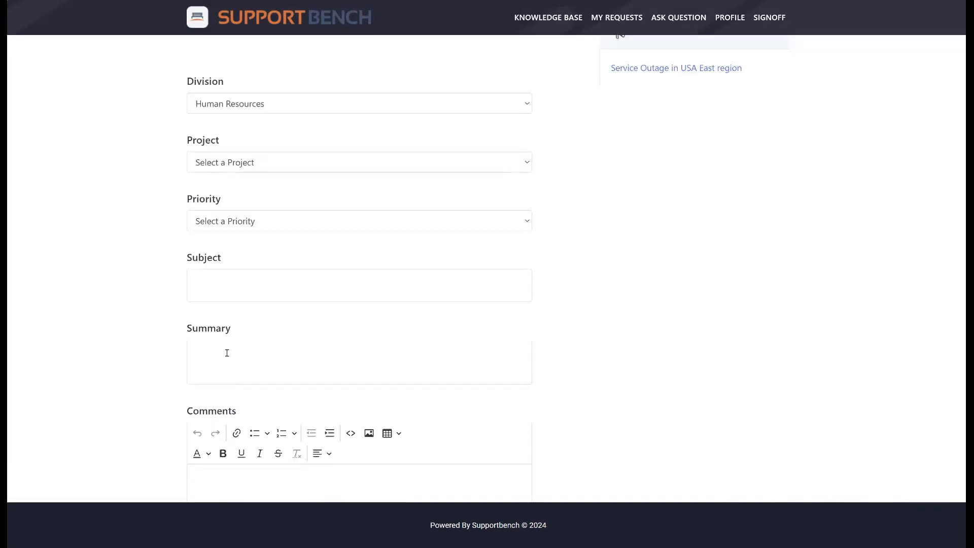
{"action": "scroll", "coordinate": [229, 342], "scroll_direction": "up", "scroll_amount": 2}
Change the request's division to IT Department and compare the form's fields with the new policy
{"action": "left_click", "coordinate": [246, 190]}
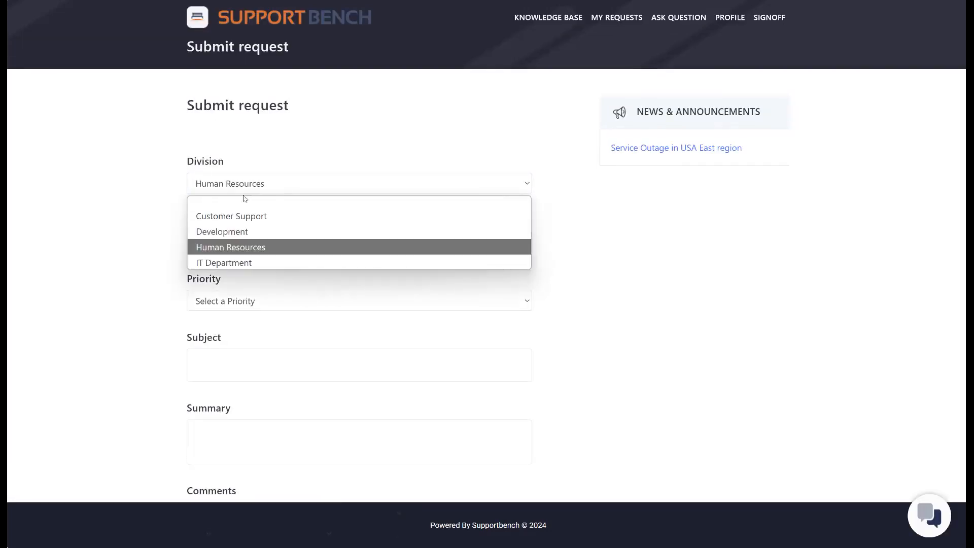
{"action": "left_click", "coordinate": [233, 262]}
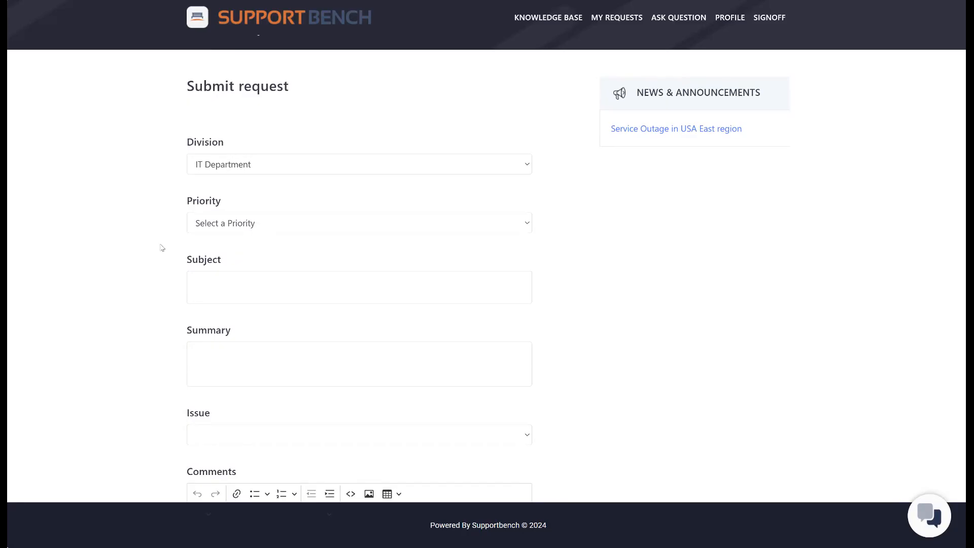
{"action": "scroll", "coordinate": [163, 248], "scroll_direction": "down", "scroll_amount": 2}
{"action": "scroll", "coordinate": [162, 248], "scroll_direction": "up", "scroll_amount": 2}
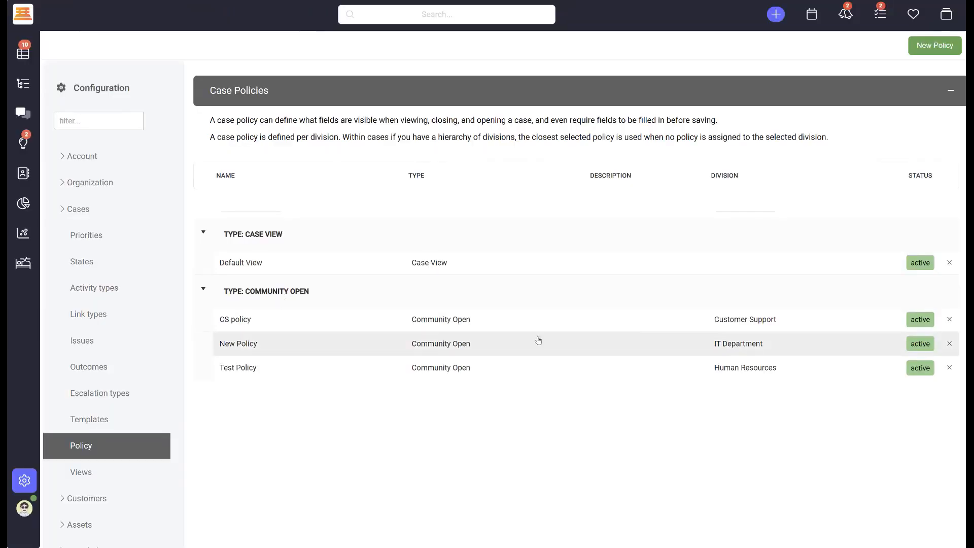
Back in the case policy configuration, hide the issue field in CS policy and save the change
{"action": "left_click", "coordinate": [354, 319]}
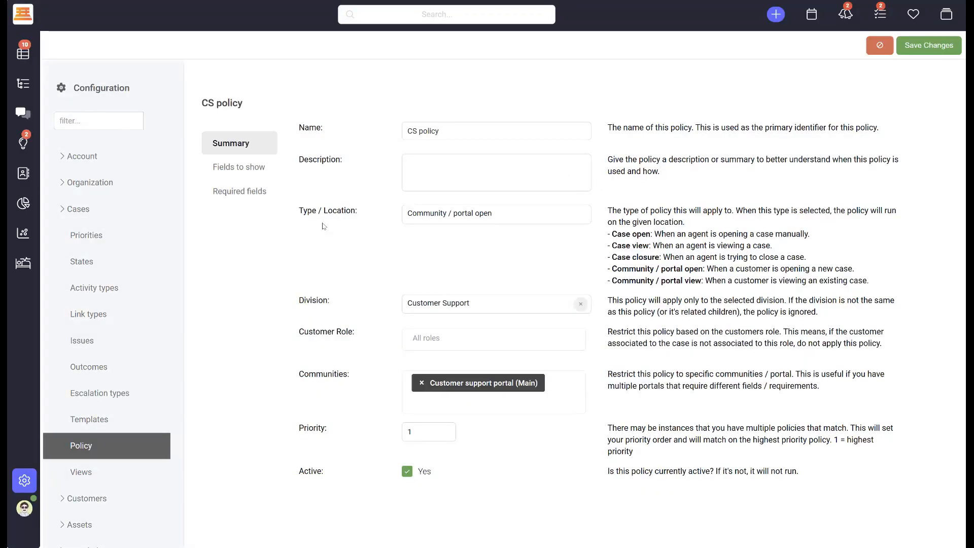
{"action": "left_click", "coordinate": [248, 169]}
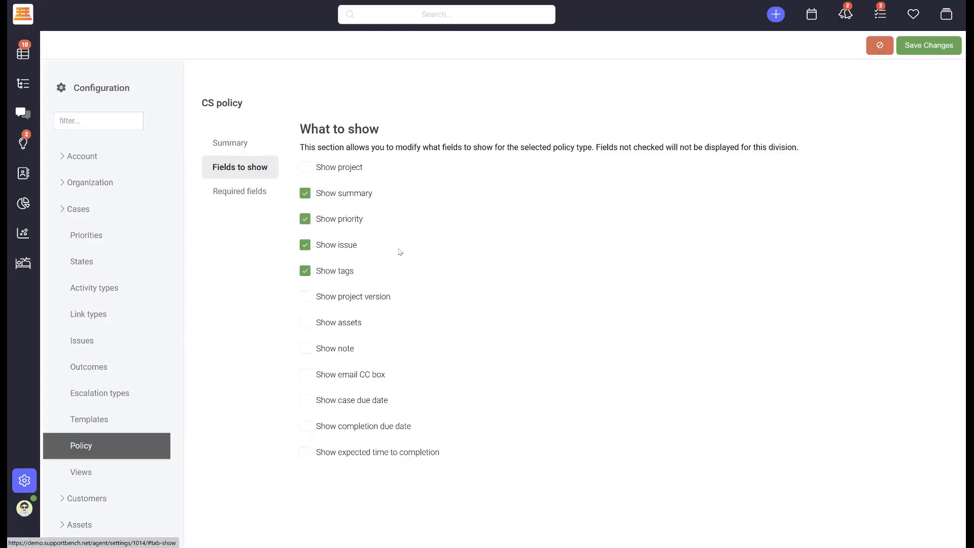
{"action": "left_click", "coordinate": [305, 246]}
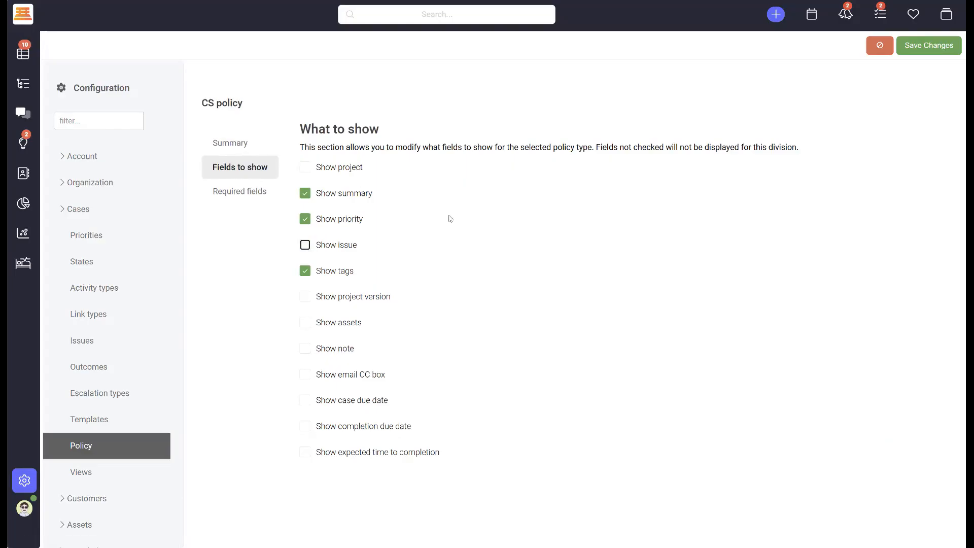
{"action": "left_click", "coordinate": [930, 51]}
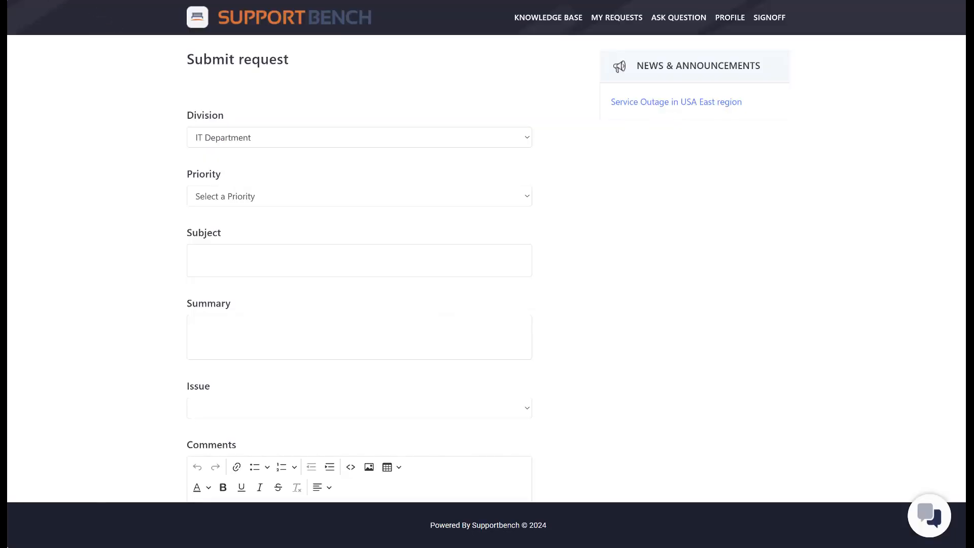
Change the request's division to Customer Support and check which fields the form shows under the edited CS policy
{"action": "left_click", "coordinate": [249, 203]}
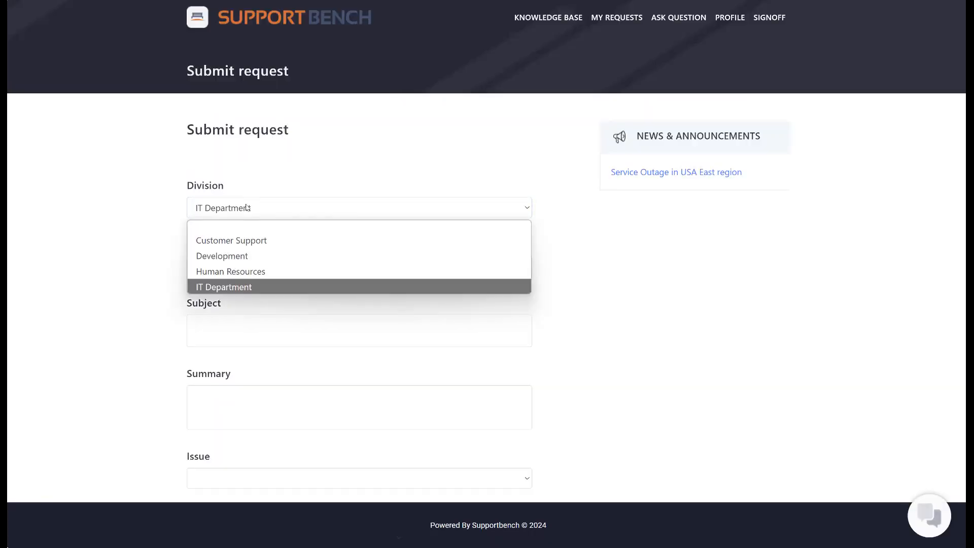
{"action": "left_click", "coordinate": [235, 239]}
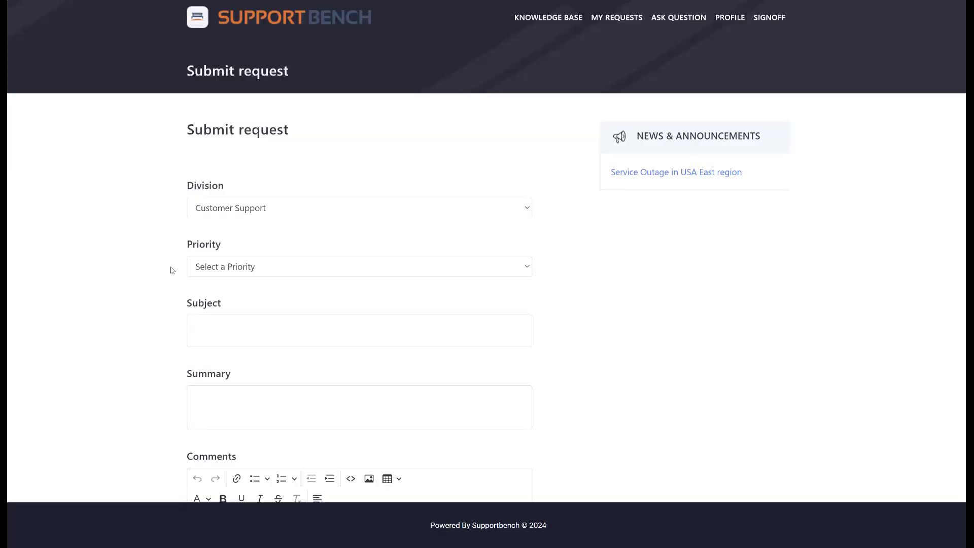
{"action": "scroll", "coordinate": [172, 270], "scroll_direction": "down", "scroll_amount": 1}
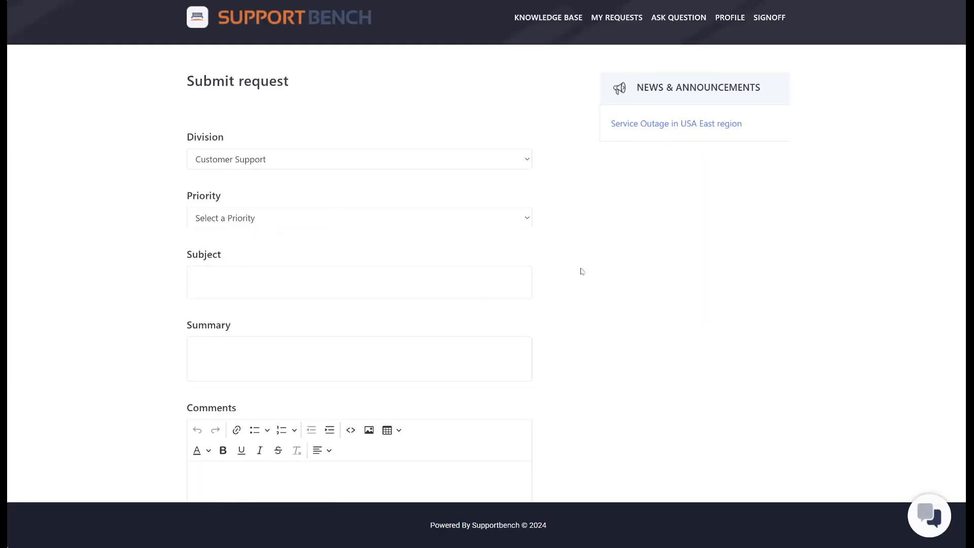
{"action": "scroll", "coordinate": [582, 271], "scroll_direction": "up", "scroll_amount": 1}
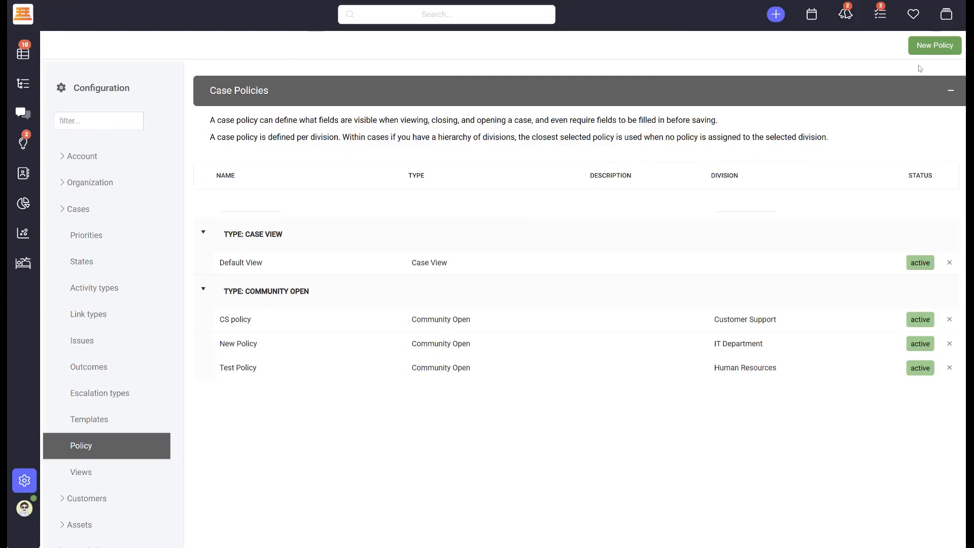
Start a new case policy and review its type descriptions, fields to show, required fields and custom field sections
{"action": "left_click", "coordinate": [935, 46]}
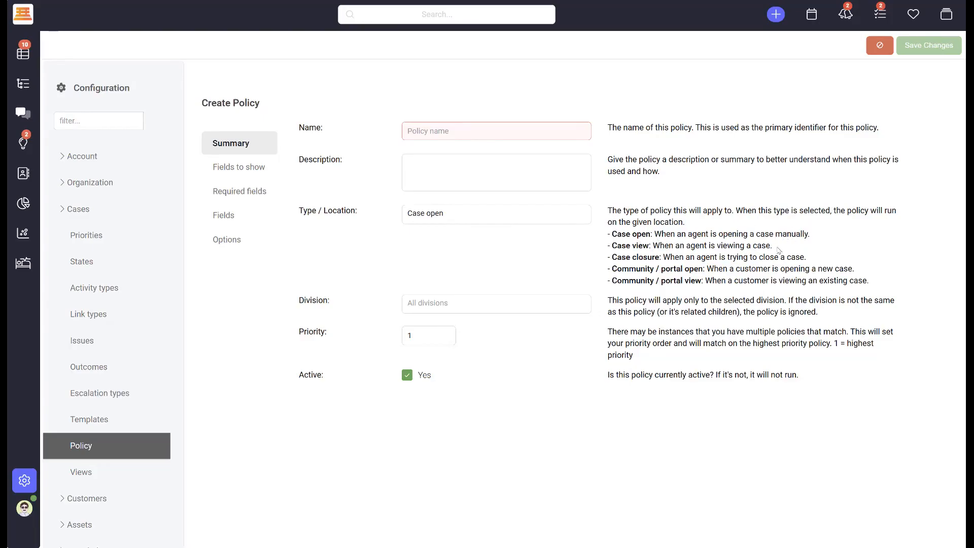
{"action": "left_click_drag", "start_coordinate": [773, 249], "coordinate": [662, 247]}
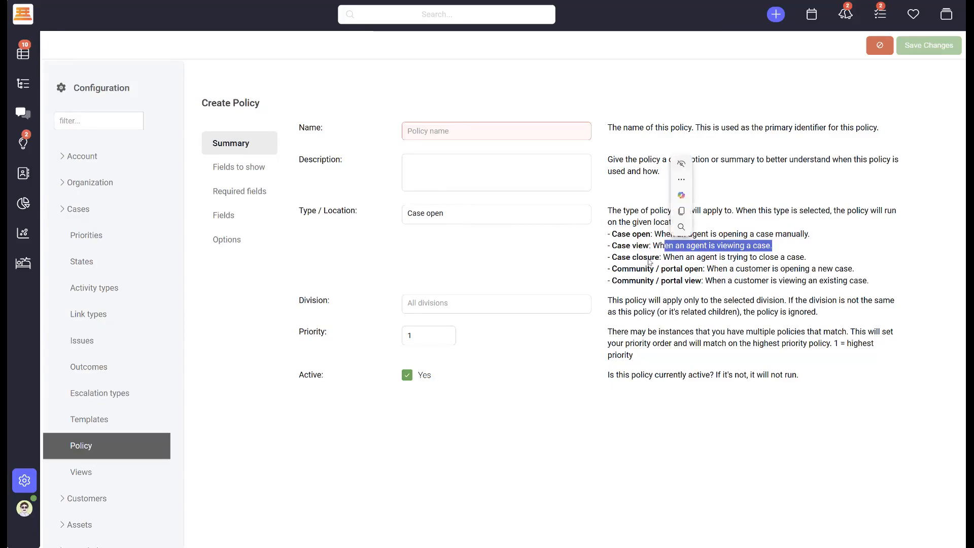
{"action": "left_click", "coordinate": [664, 258]}
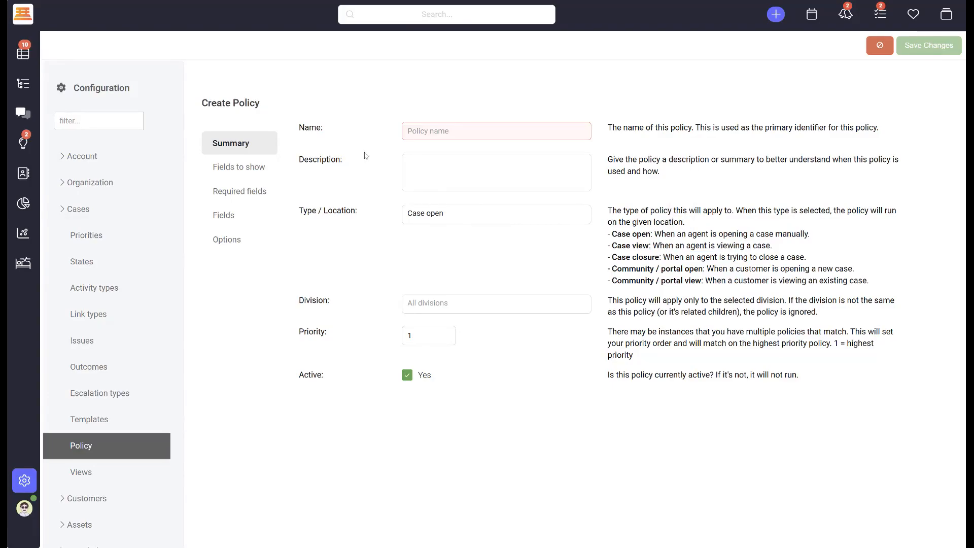
{"action": "left_click", "coordinate": [227, 169]}
{"action": "left_click", "coordinate": [236, 193]}
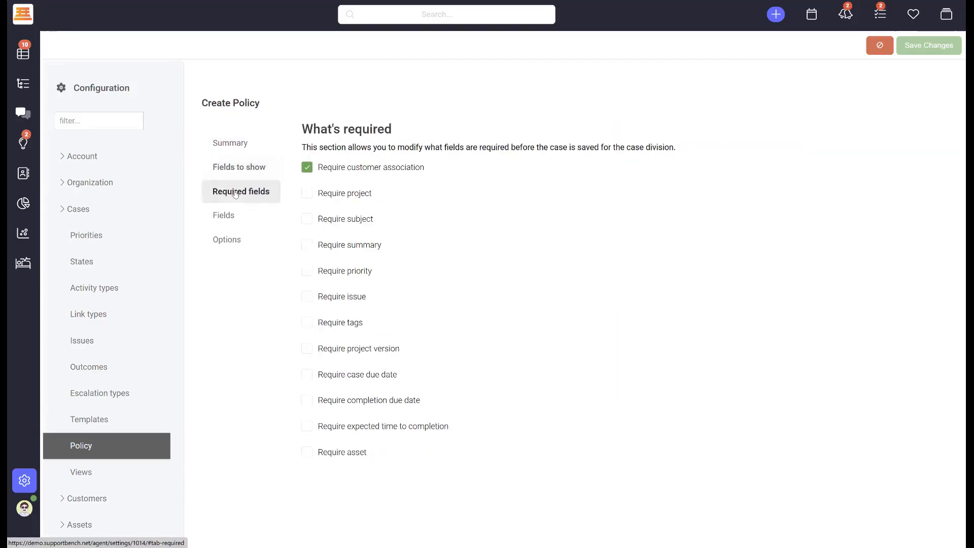
{"action": "left_click", "coordinate": [227, 215]}
{"action": "left_click", "coordinate": [232, 144]}
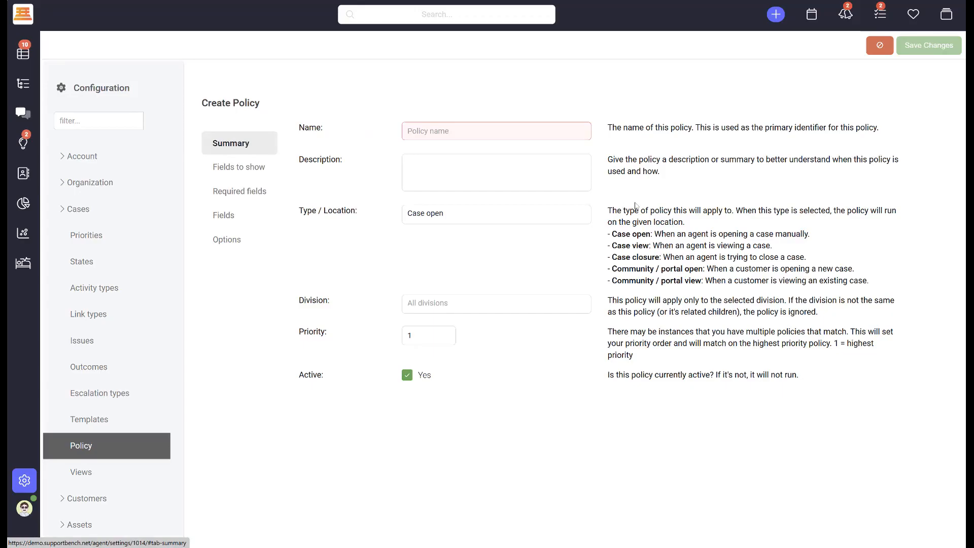
Go to the custom fields configuration and look through the existing contact, asset and case fields
{"action": "scroll", "coordinate": [100, 428], "scroll_direction": "down", "scroll_amount": 3}
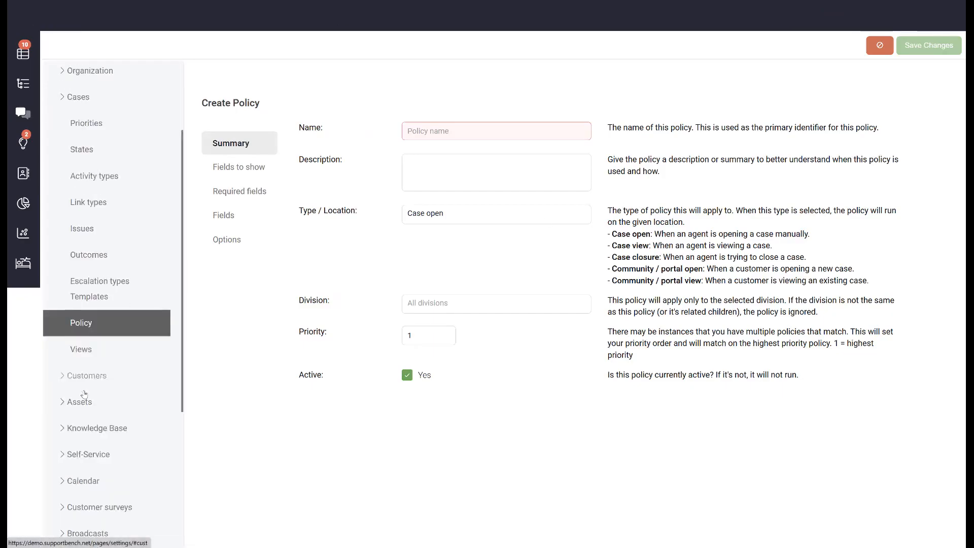
{"action": "scroll", "coordinate": [100, 428], "scroll_direction": "down", "scroll_amount": 3}
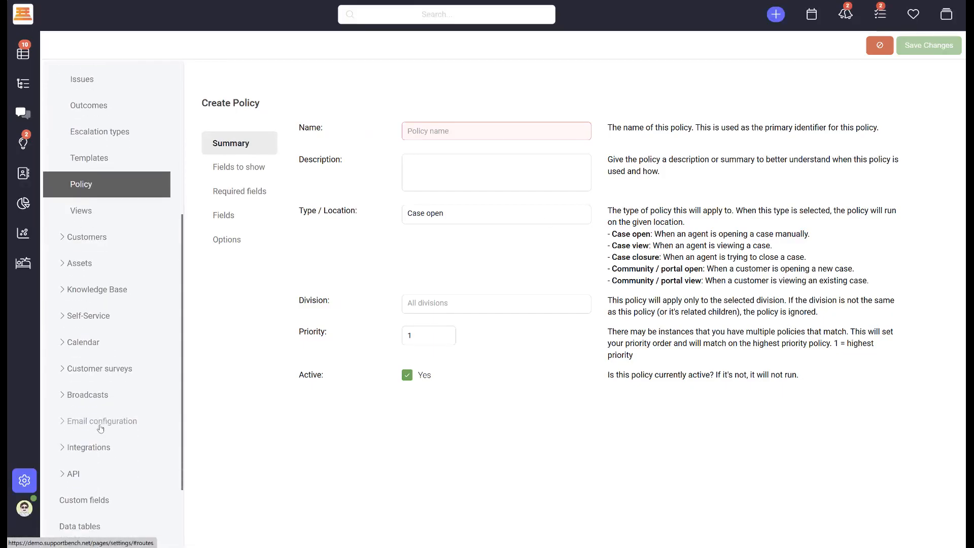
{"action": "left_click", "coordinate": [90, 500]}
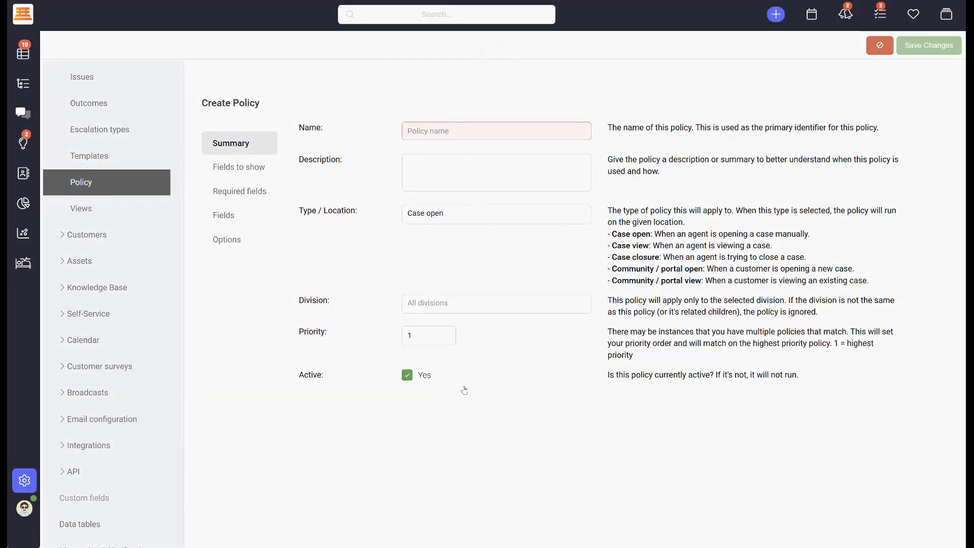
{"action": "scroll", "coordinate": [484, 291], "scroll_direction": "down", "scroll_amount": 1}
{"action": "scroll", "coordinate": [485, 291], "scroll_direction": "down", "scroll_amount": 2}
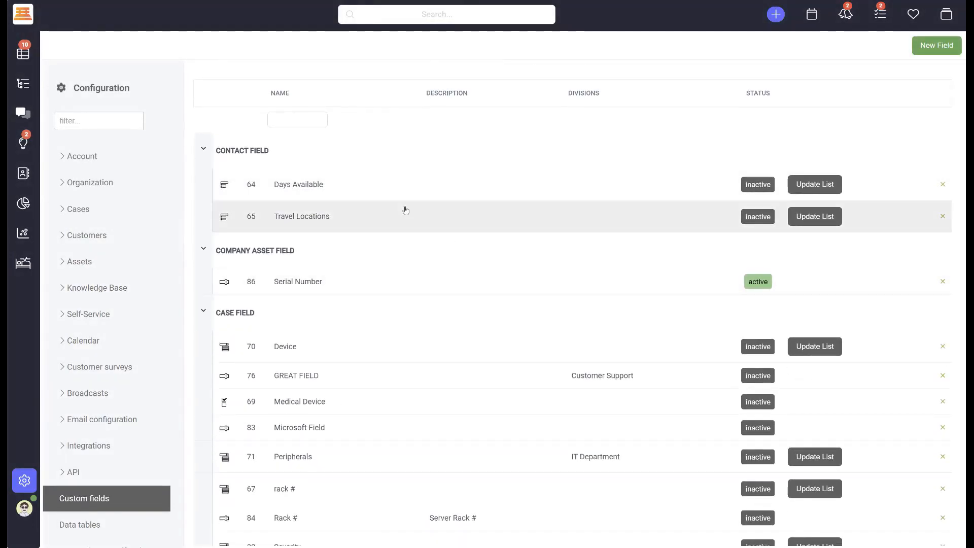
{"action": "scroll", "coordinate": [342, 253], "scroll_direction": "down", "scroll_amount": 3}
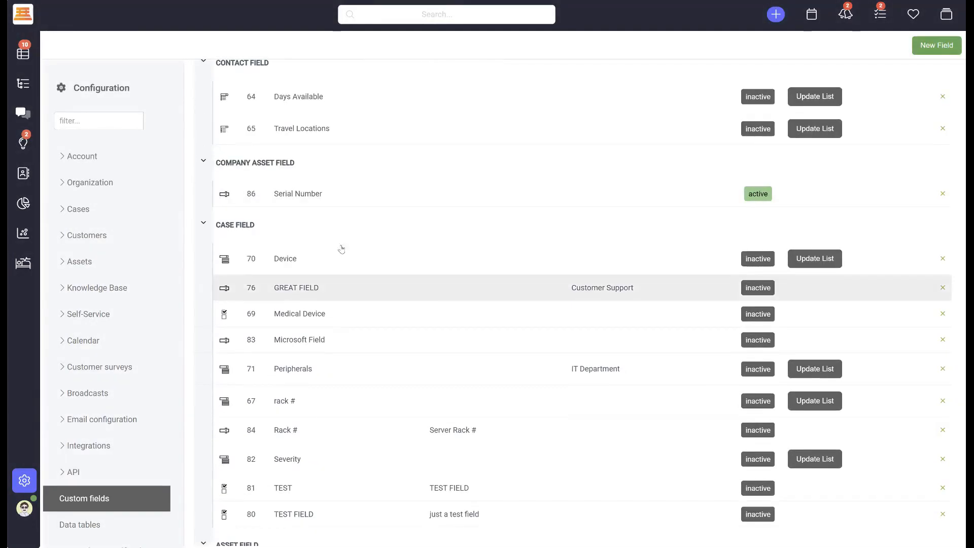
{"action": "scroll", "coordinate": [446, 379], "scroll_direction": "down", "scroll_amount": 2}
Create and save a text box case field named TEST FIELD for the Customer Support division
{"action": "left_click", "coordinate": [936, 46]}
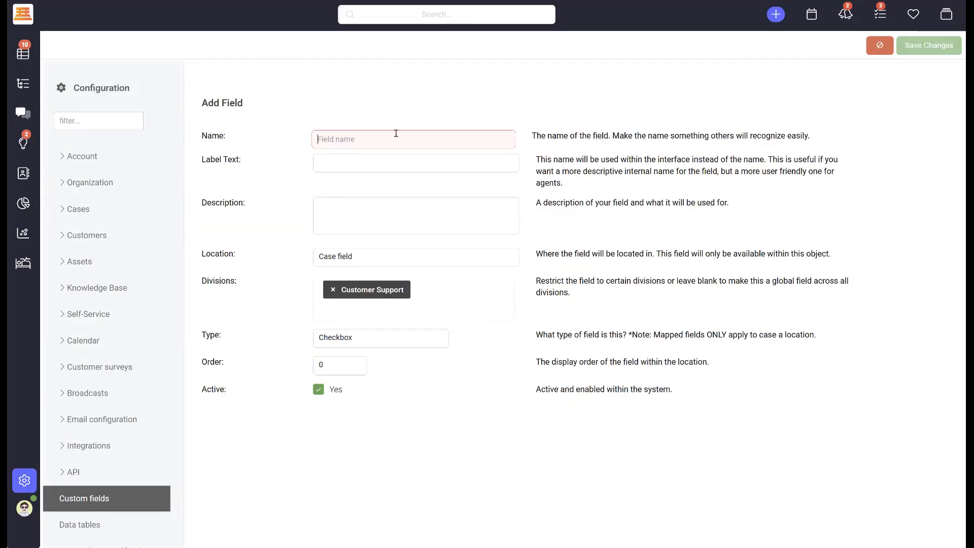
{"action": "type", "text": "TEST FIELD"}
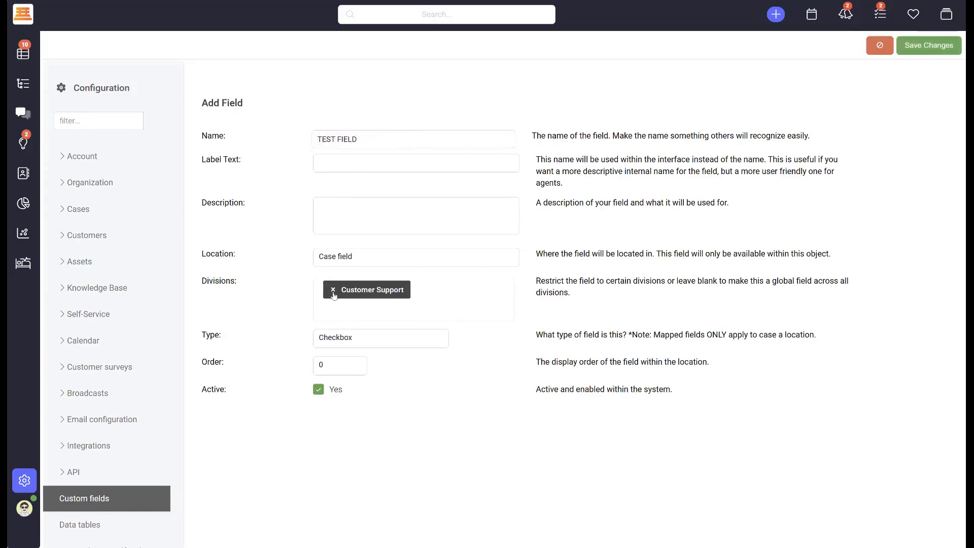
{"action": "left_click", "coordinate": [393, 262]}
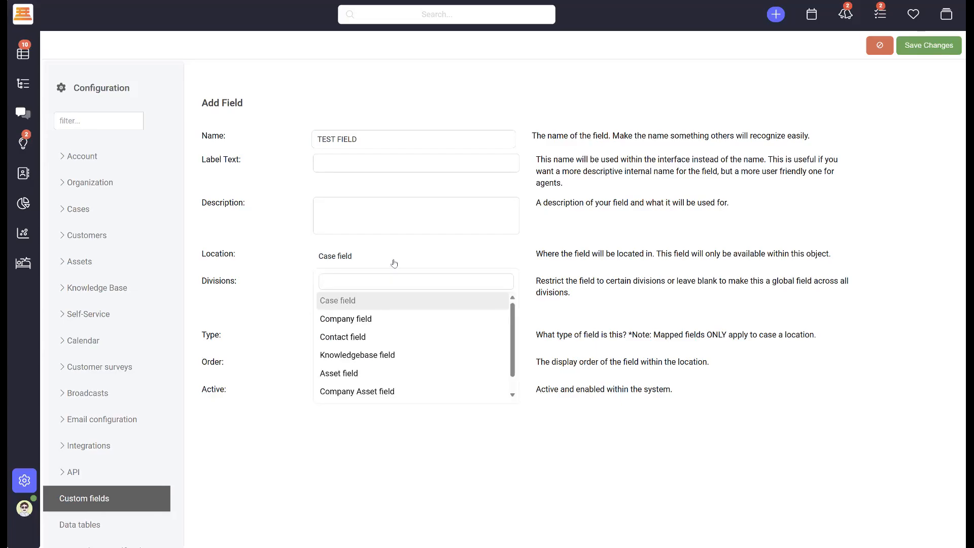
{"action": "left_click", "coordinate": [394, 263]}
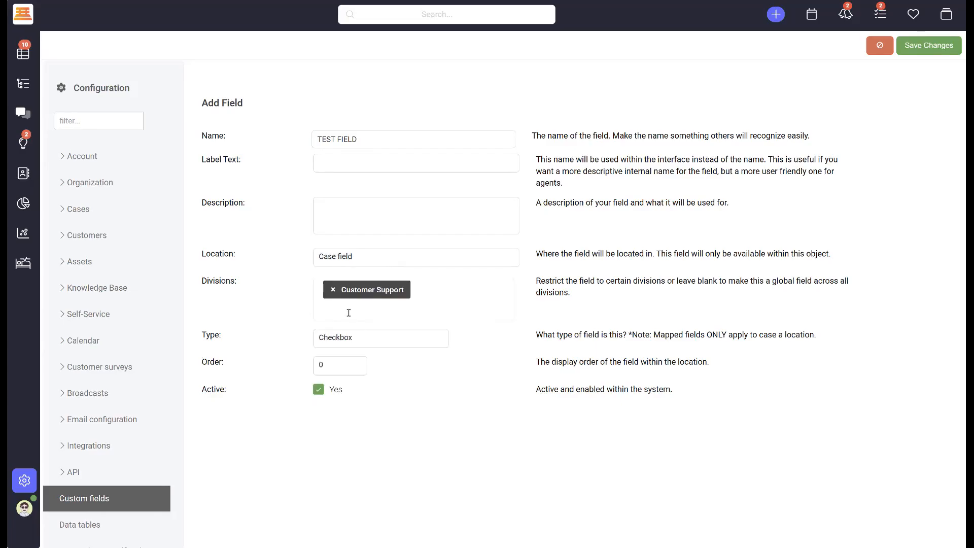
{"action": "left_click", "coordinate": [345, 342]}
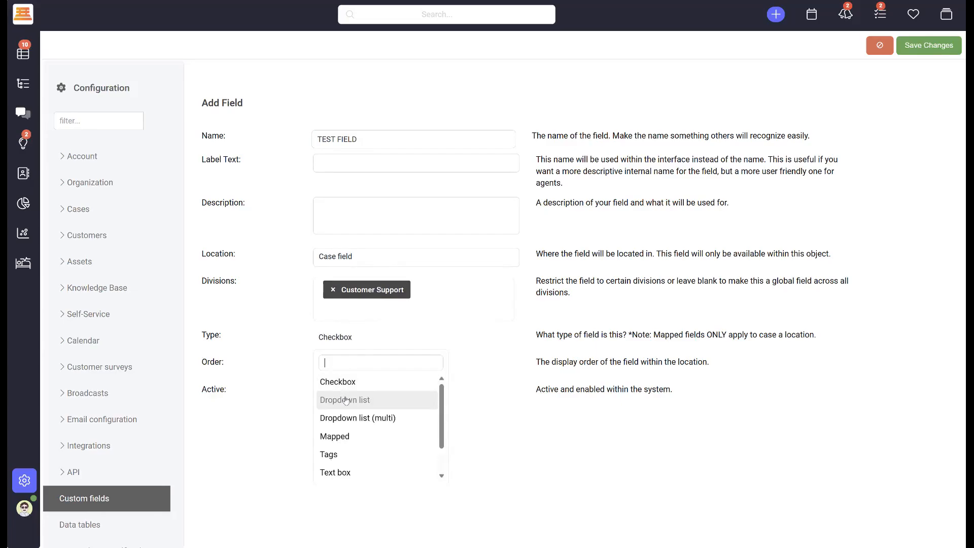
{"action": "scroll", "coordinate": [345, 400], "scroll_direction": "down", "scroll_amount": 2}
{"action": "left_click", "coordinate": [349, 437]}
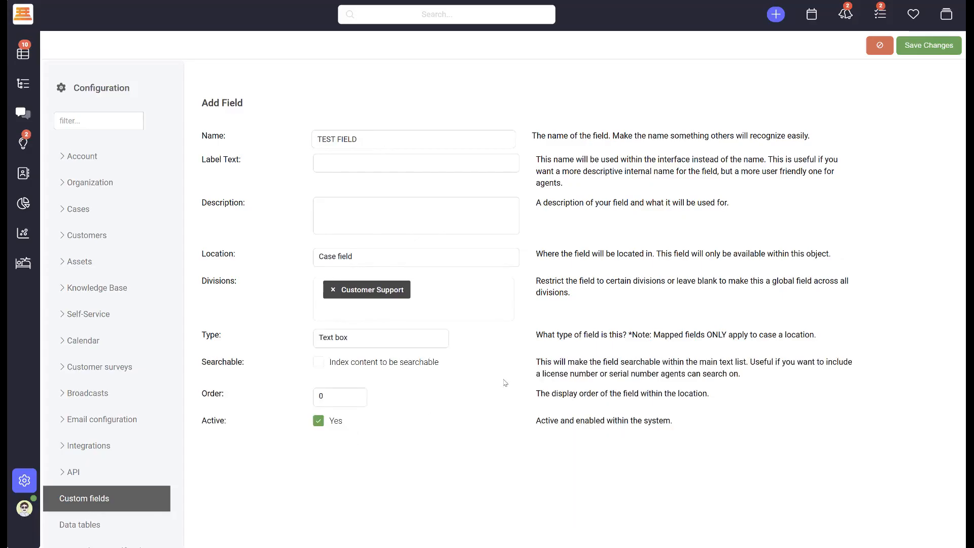
{"action": "left_click", "coordinate": [928, 47]}
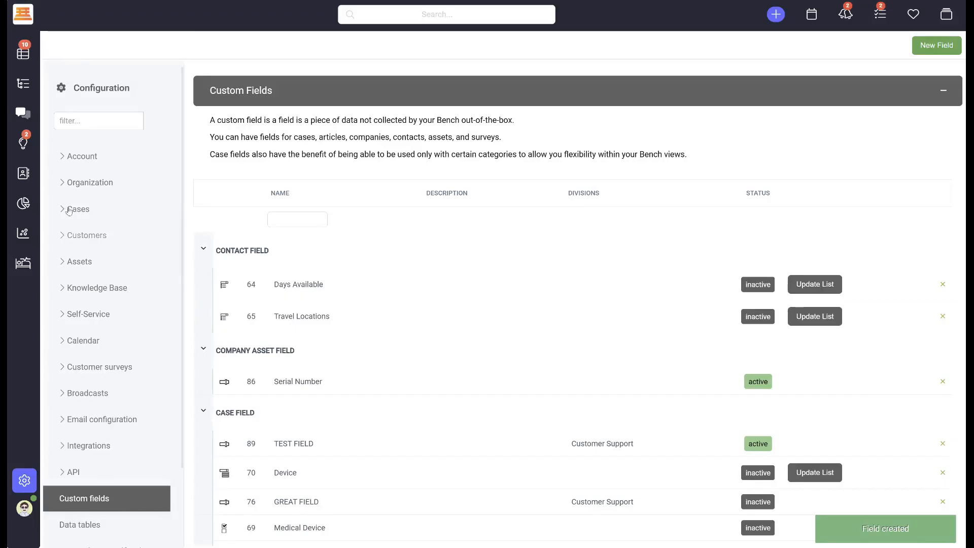
In CS policy, make the custom test field both shown and required, and save the policy
{"action": "left_click", "coordinate": [72, 211]}
{"action": "left_click", "coordinate": [81, 445]}
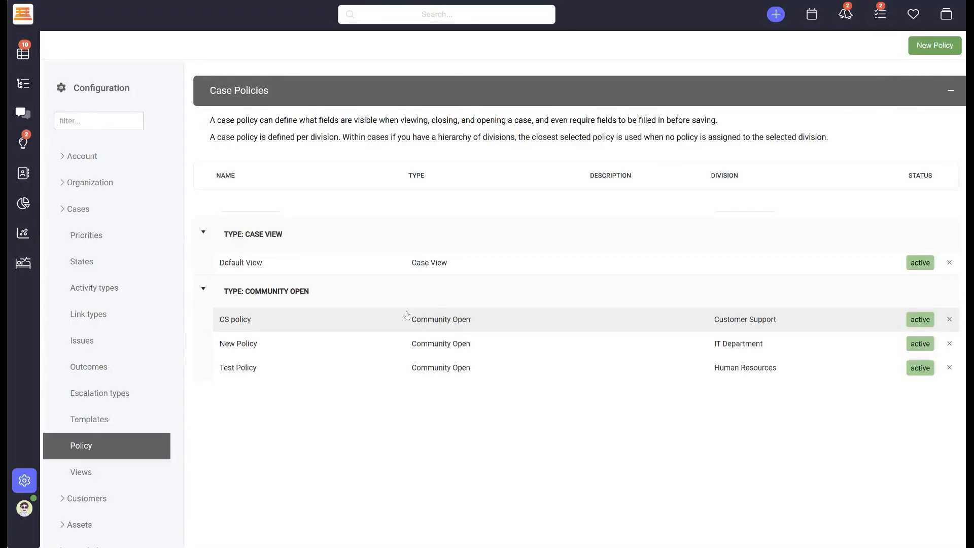
{"action": "left_click", "coordinate": [378, 329]}
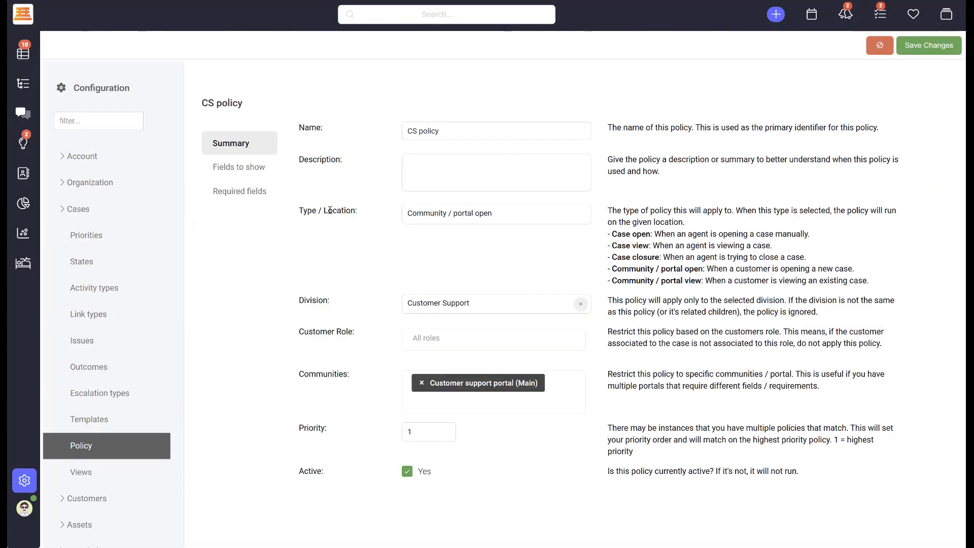
{"action": "left_click", "coordinate": [225, 165]}
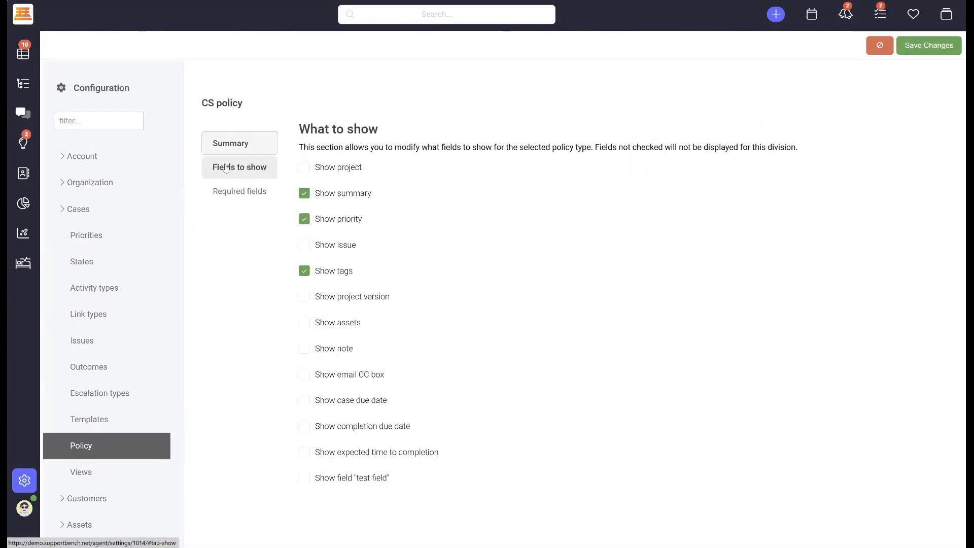
{"action": "left_click", "coordinate": [306, 479]}
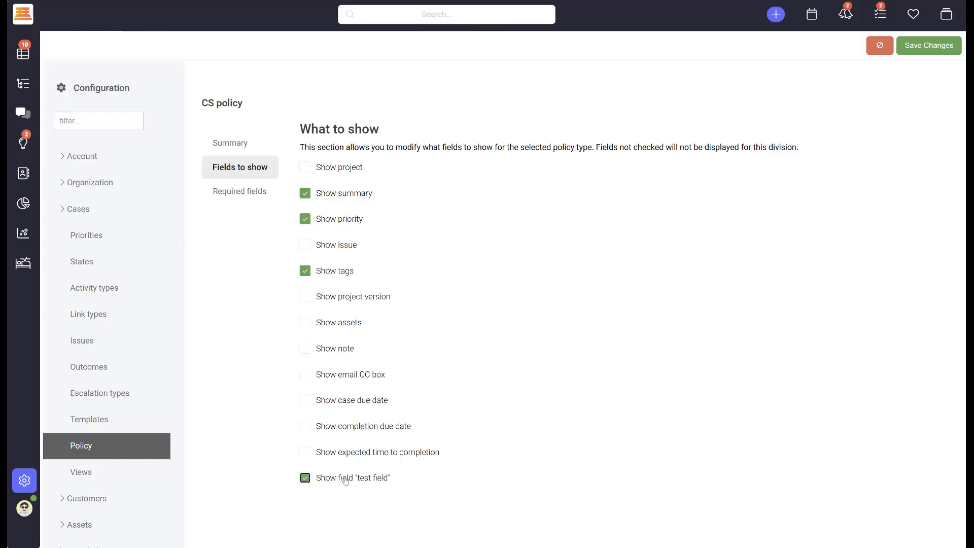
{"action": "left_click", "coordinate": [253, 193]}
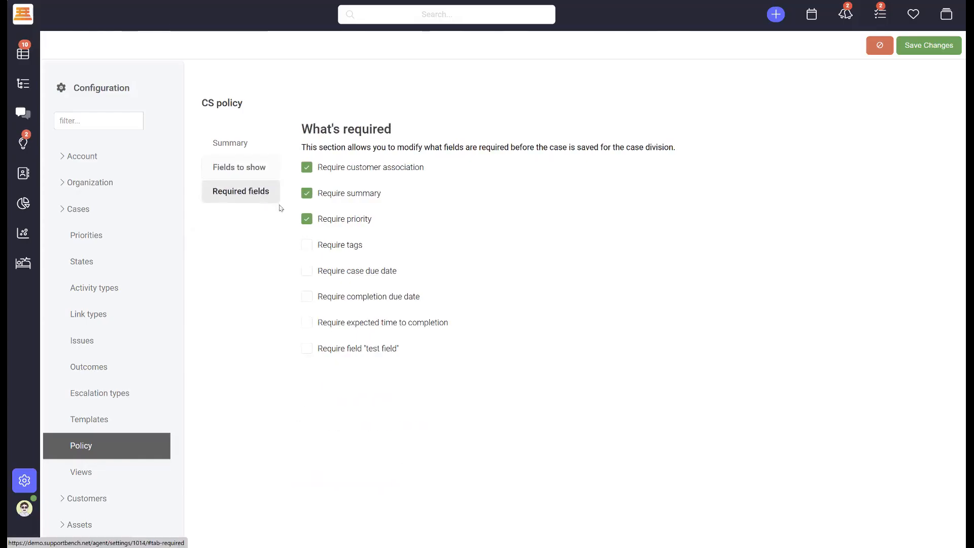
{"action": "left_click", "coordinate": [307, 348]}
{"action": "left_click", "coordinate": [934, 48]}
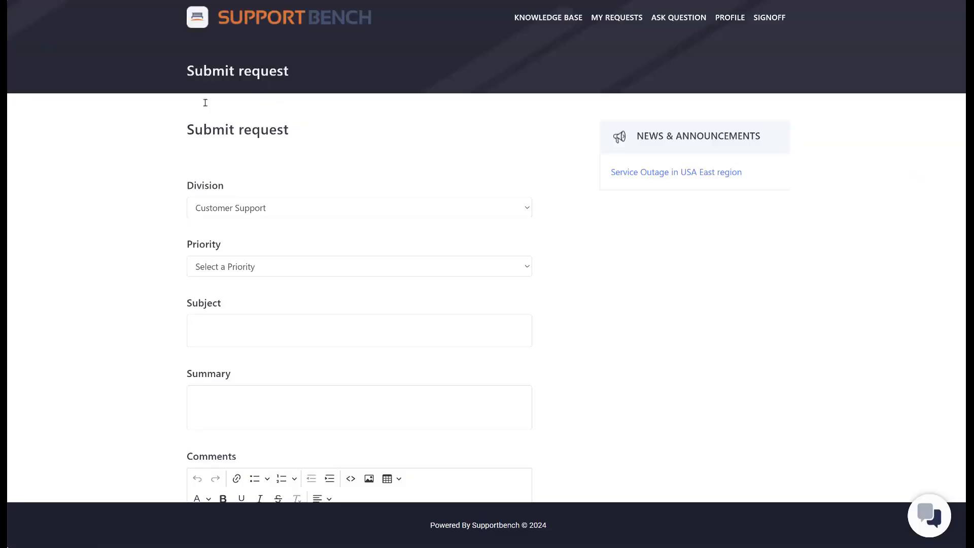
Reload the customer portal's Submit request form and check it for the new custom field under Customer Support
{"action": "key", "text": "F5"}
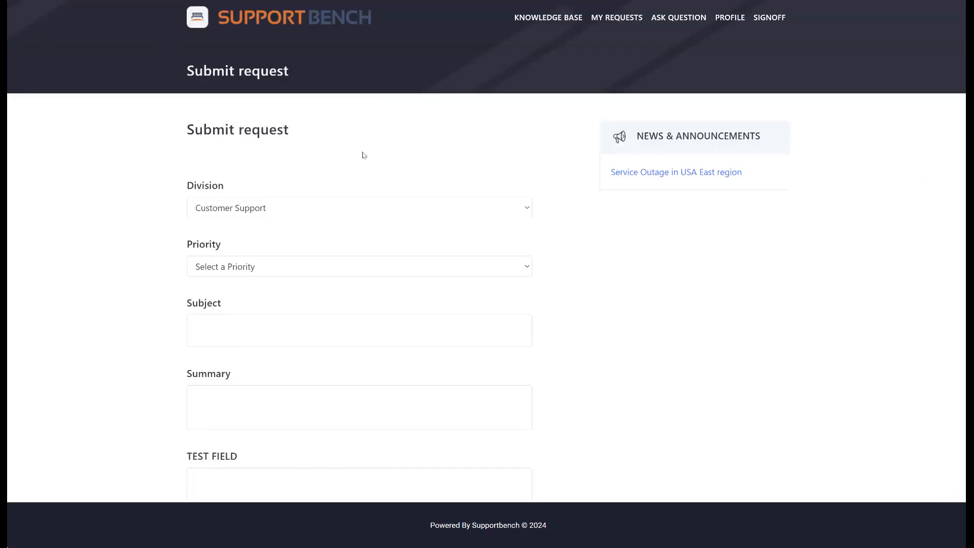
{"action": "scroll", "coordinate": [305, 304], "scroll_direction": "down", "scroll_amount": 2}
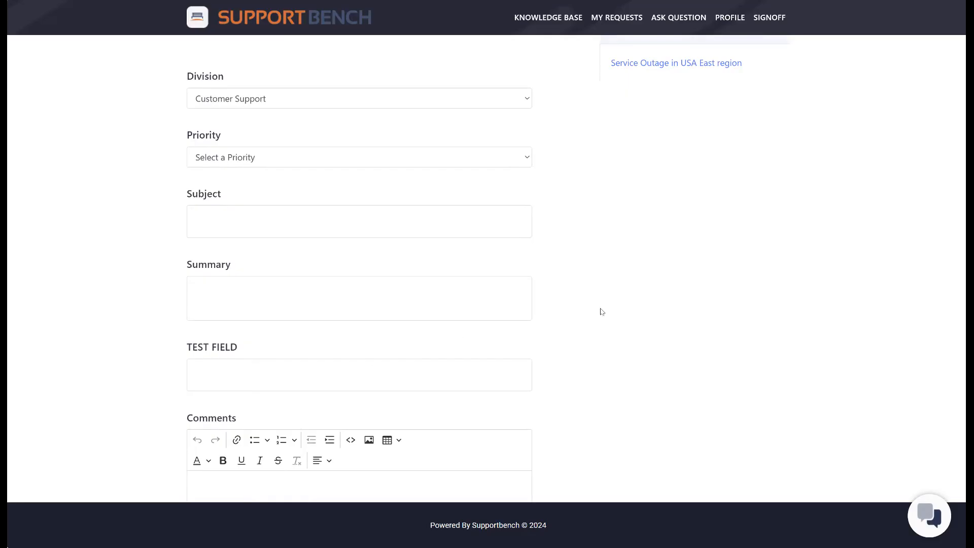
{"action": "scroll", "coordinate": [601, 311], "scroll_direction": "up", "scroll_amount": 2}
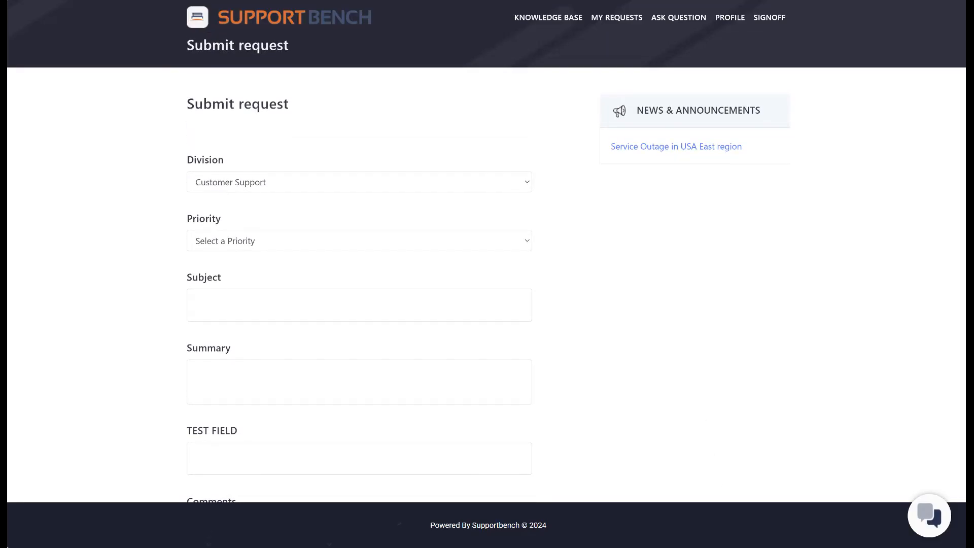
{"action": "left_click", "coordinate": [697, 520]}
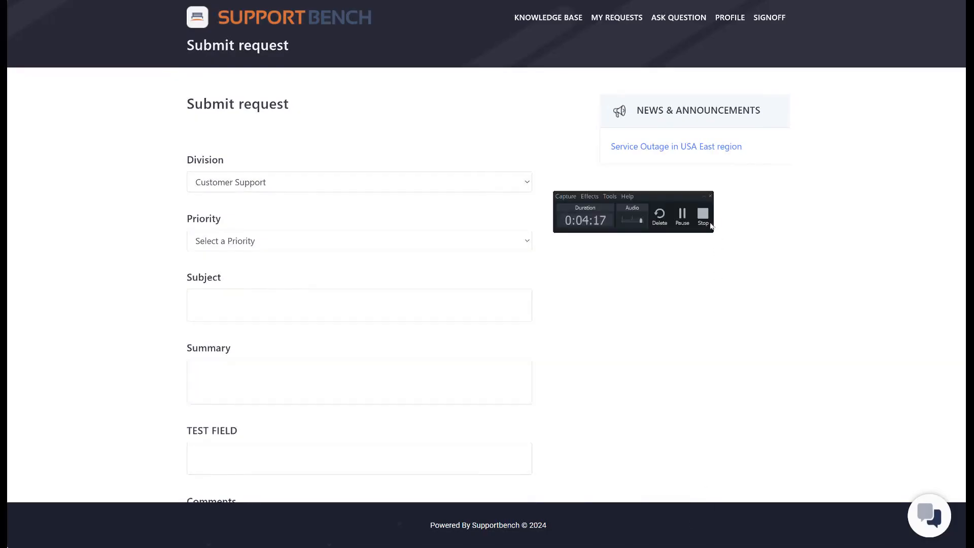